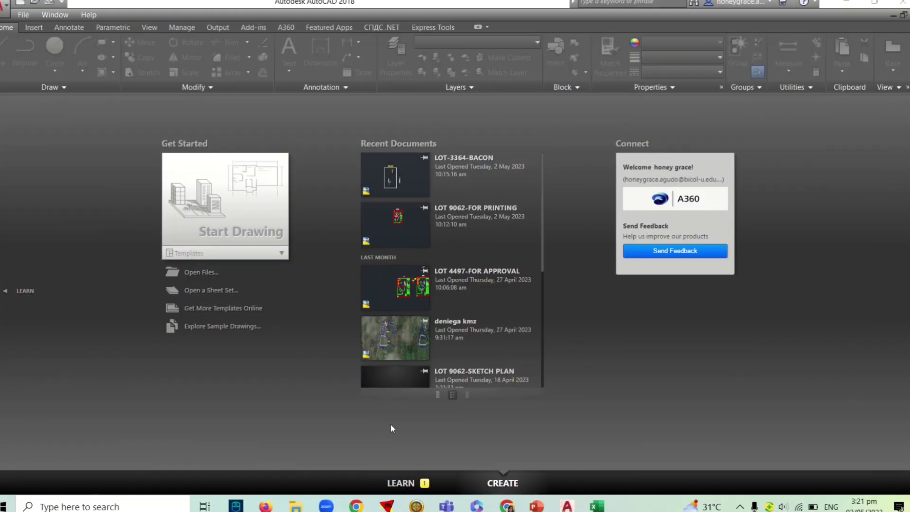
Step: Start a blank Drawing1.dwg, then switch to the DARPO_SAMPLE workbook in Excel
left_click(247, 229)
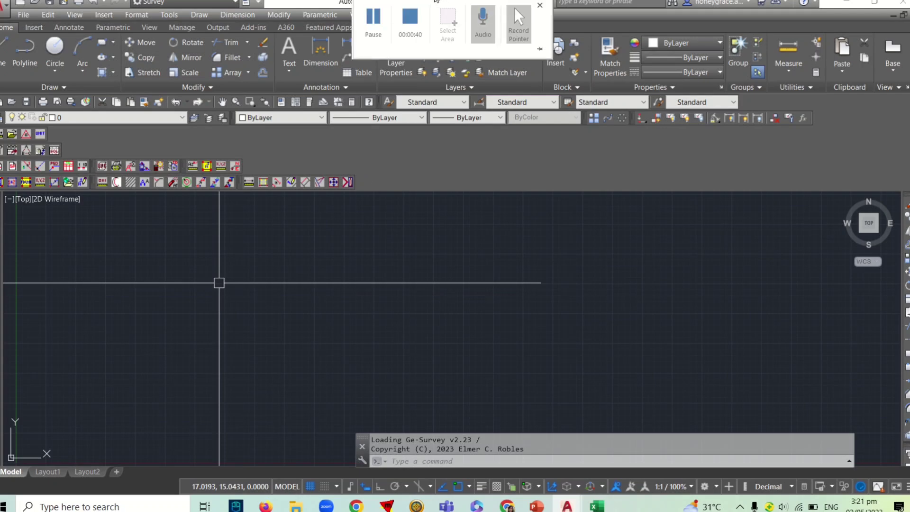
key("alt+Tab")
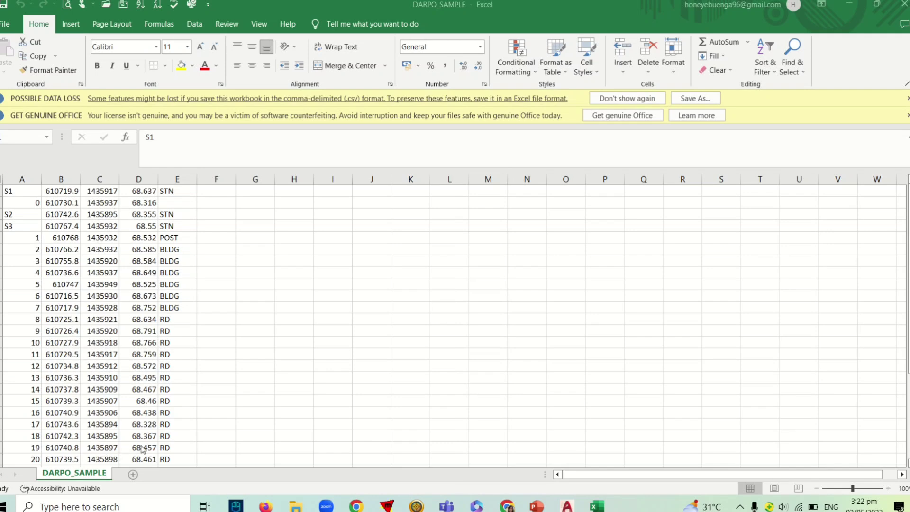
Step: Look over the DARPO_SAMPLE point IDs, coordinates, elevations and codes, then return to AutoCAD
scroll(142, 449, "down", 2)
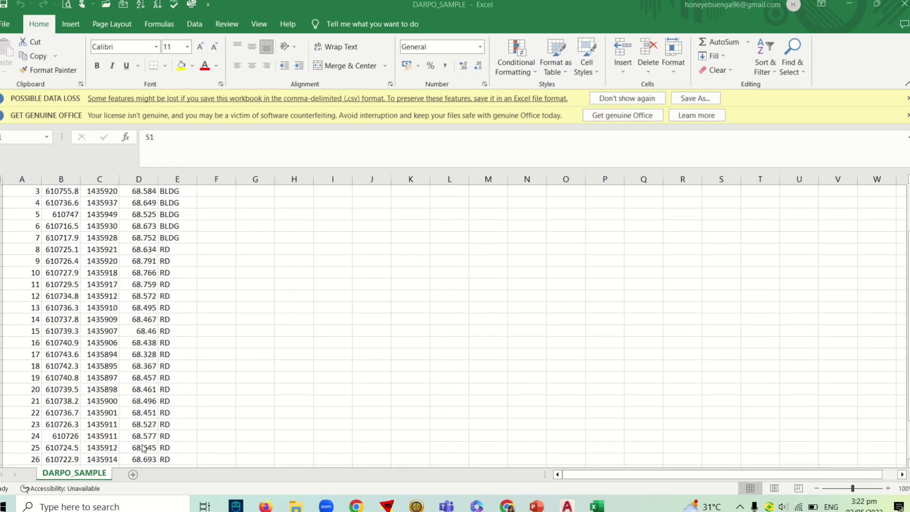
scroll(143, 448, "down", 2)
scroll(143, 448, "down", 1)
scroll(143, 446, "up", 3)
scroll(143, 439, "up", 2)
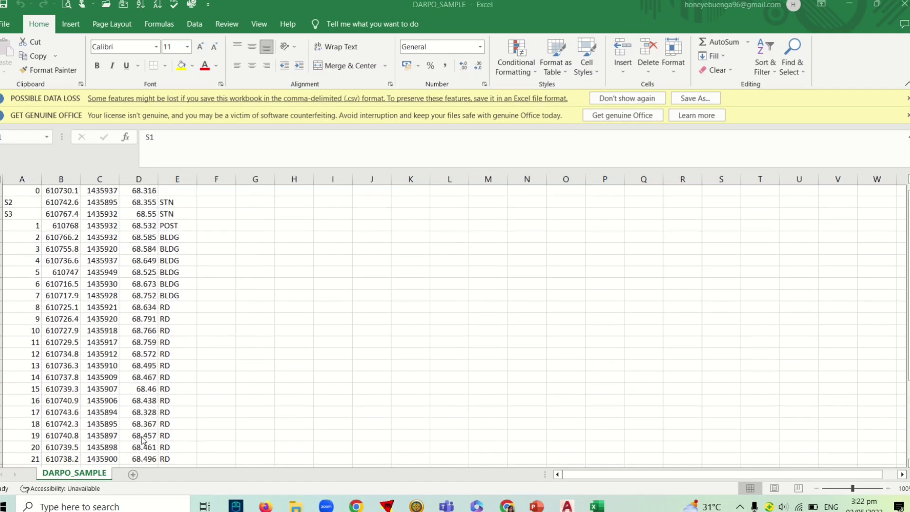
scroll(143, 440, "up", 1)
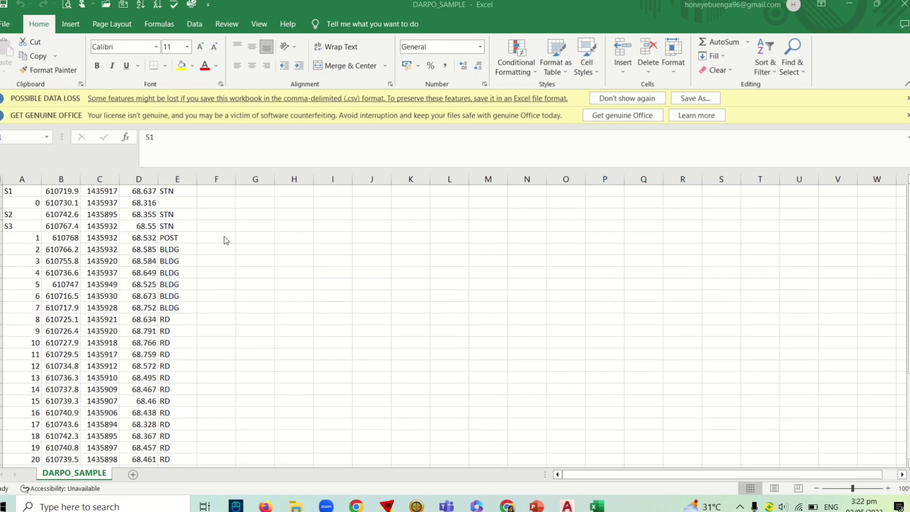
mouse_move(453, 4)
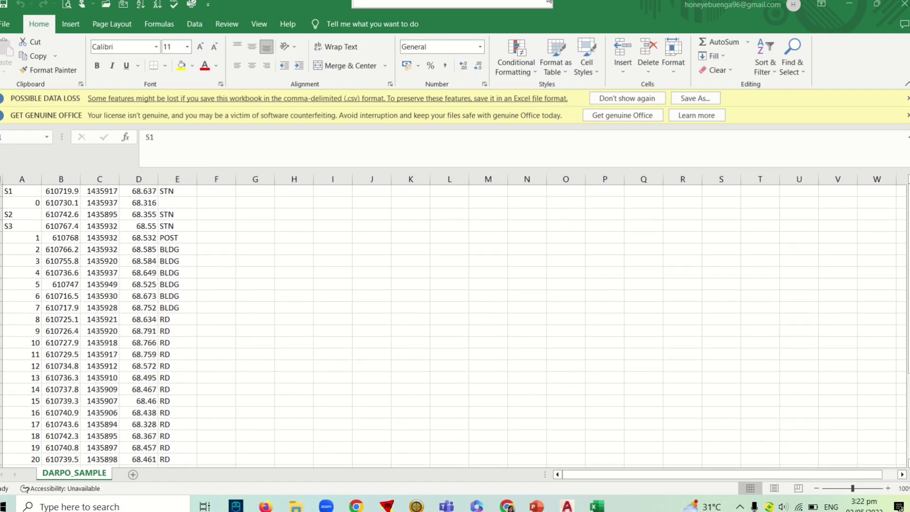
left_click(376, 31)
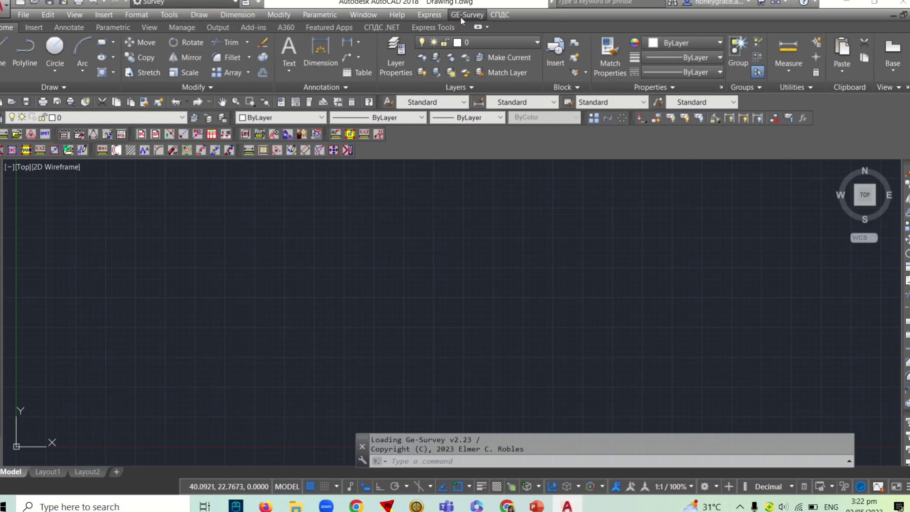
Step: Open Import Points from GE-Survey's Lot Preparation menu
left_click(468, 15)
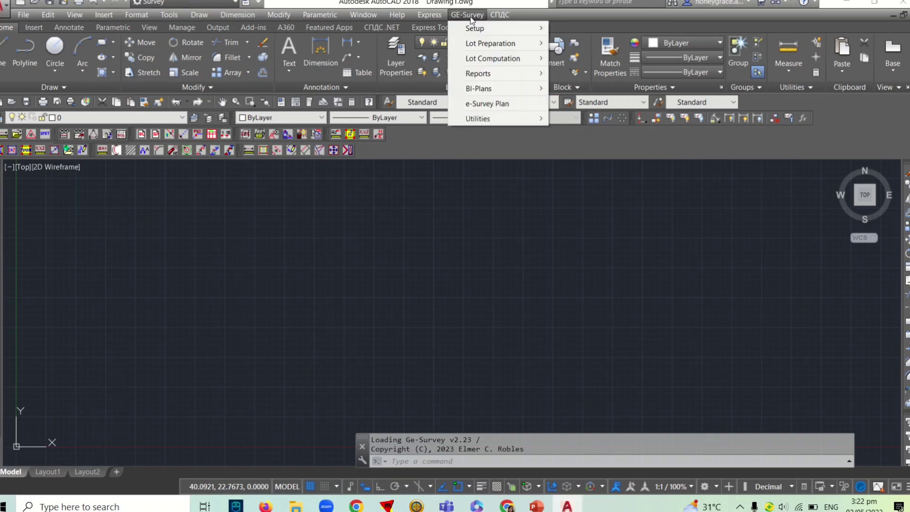
mouse_move(490, 44)
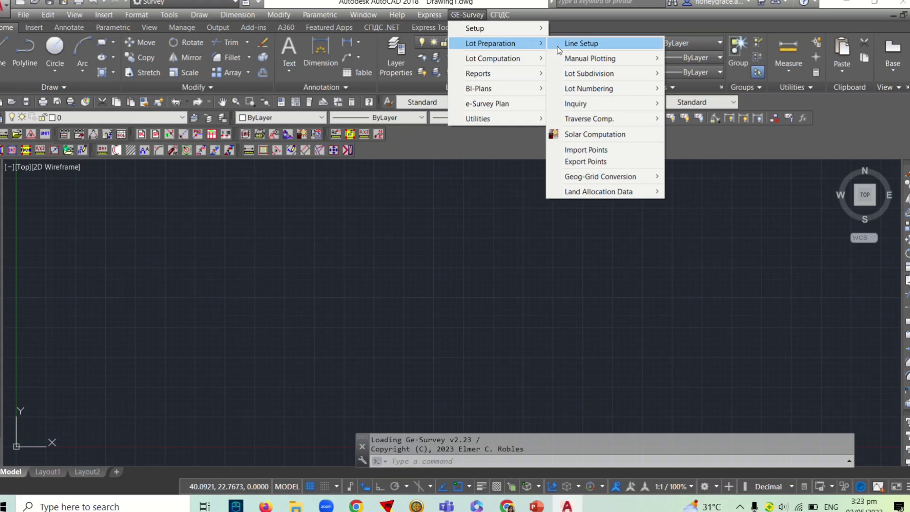
left_click(626, 155)
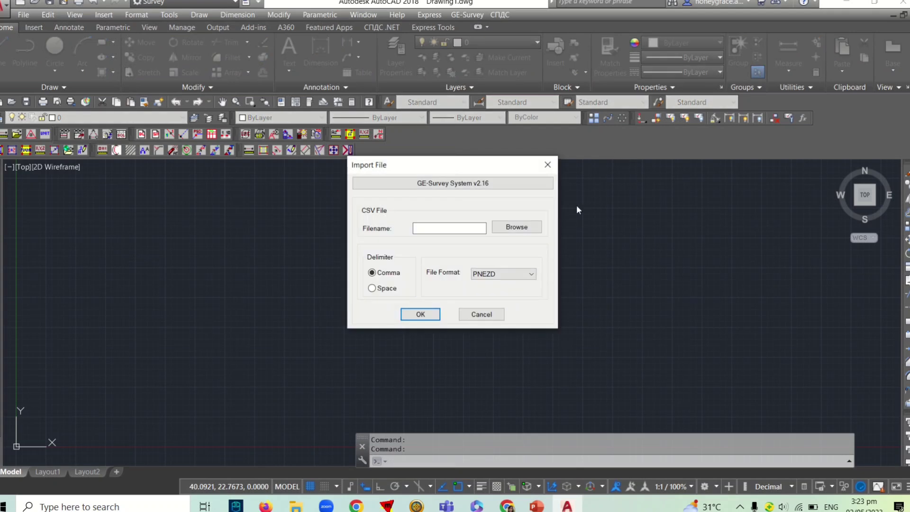
Step: Browse for the point file and navigate to the Desktop folder
left_click(528, 229)
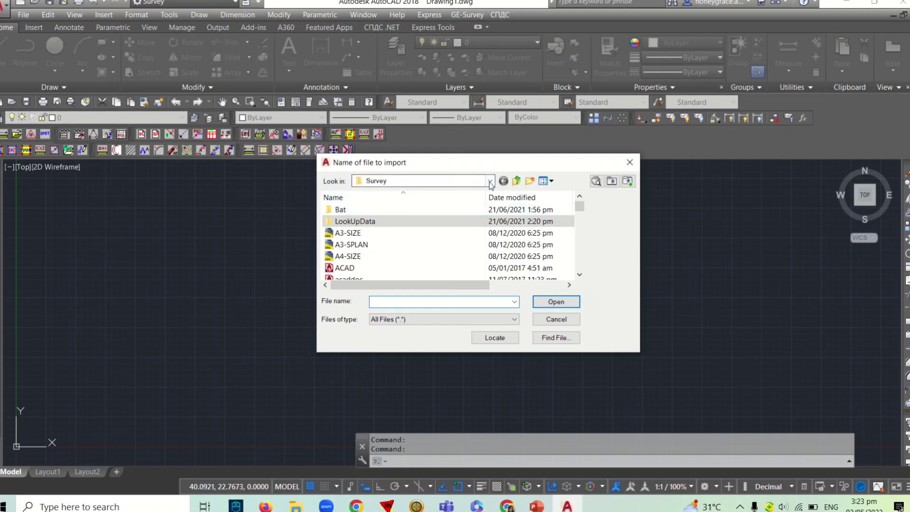
left_click(489, 181)
left_click(388, 204)
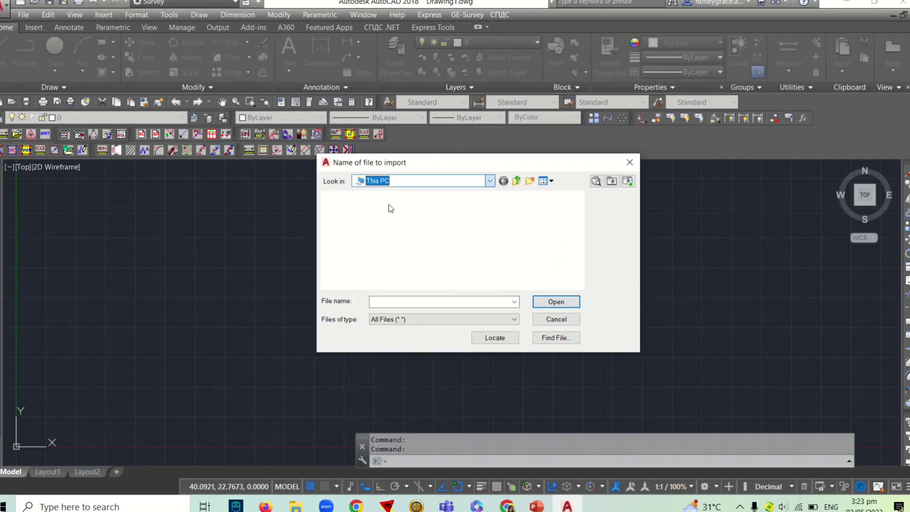
scroll(474, 251, "up", 3)
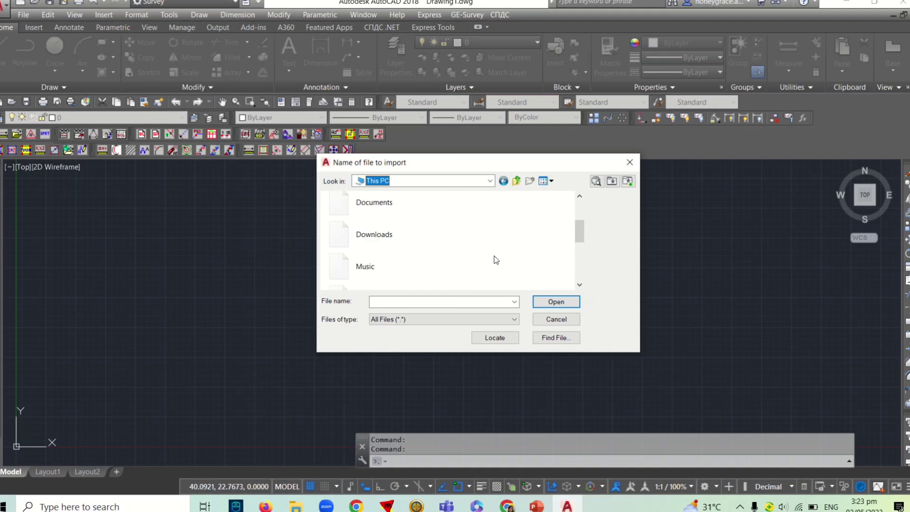
scroll(426, 256, "up", 2)
scroll(419, 255, "down", 1)
scroll(379, 228, "up", 1)
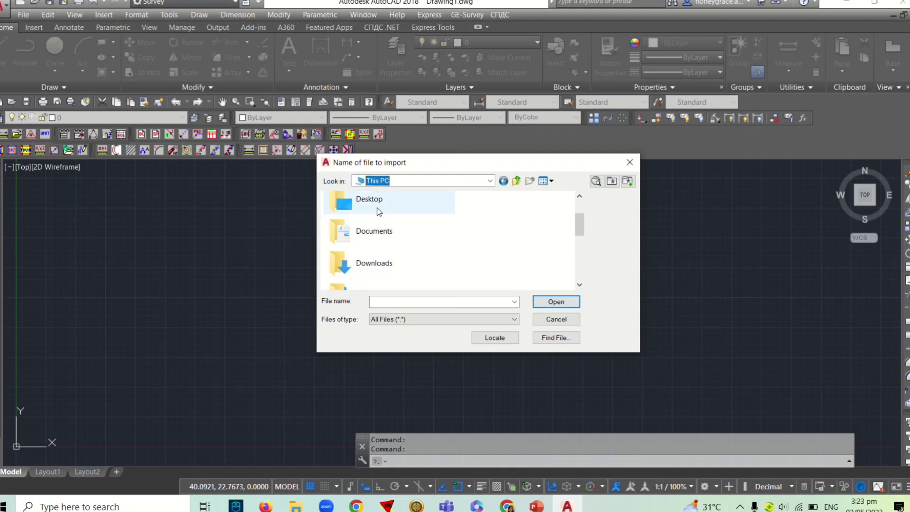
left_click(353, 207)
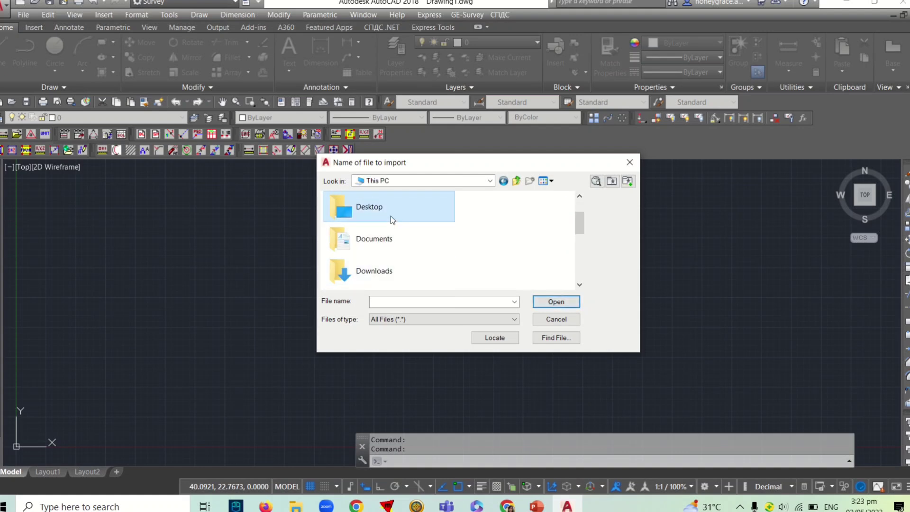
double_click(391, 216)
Step: Pick DARPO_SAMPLE from the rtk sample folder as the CSV to import
scroll(391, 218, "down", 3)
scroll(460, 259, "down", 3)
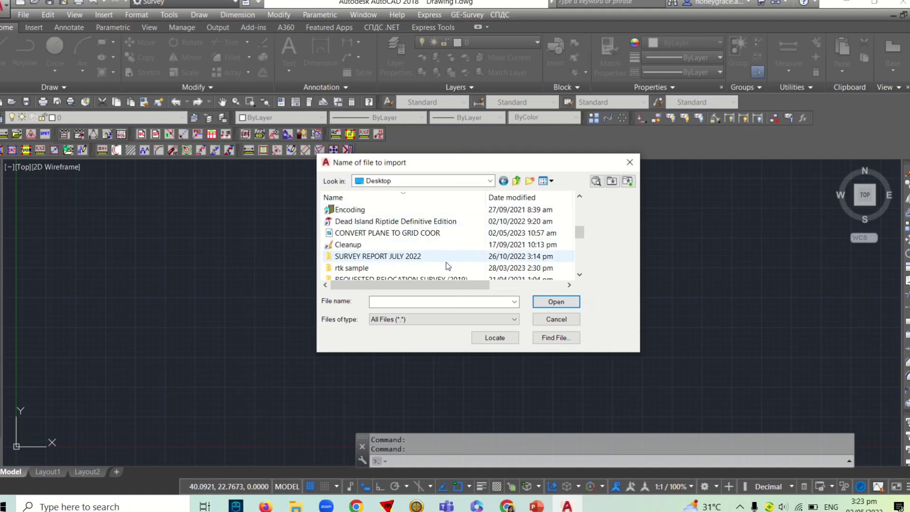
scroll(447, 263, "down", 2)
scroll(376, 239, "up", 1)
double_click(374, 234)
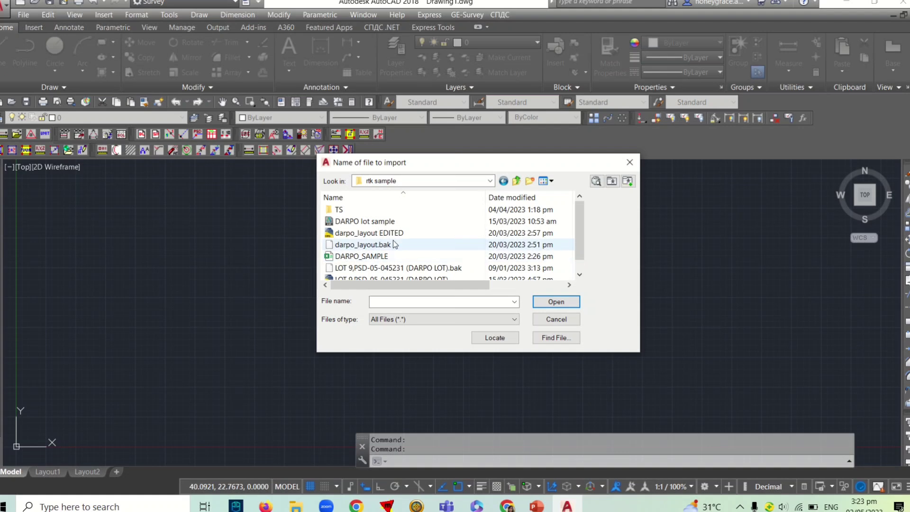
scroll(392, 256, "down", 1)
left_click(391, 245)
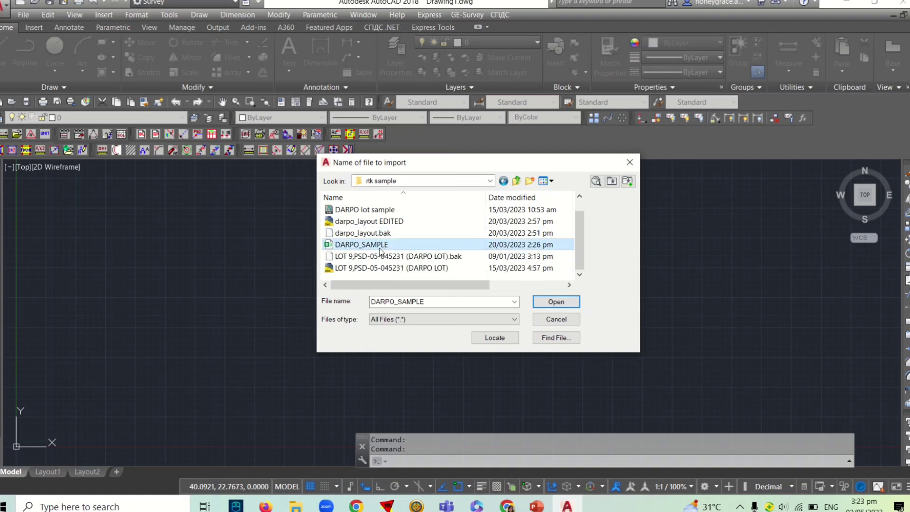
left_click(556, 302)
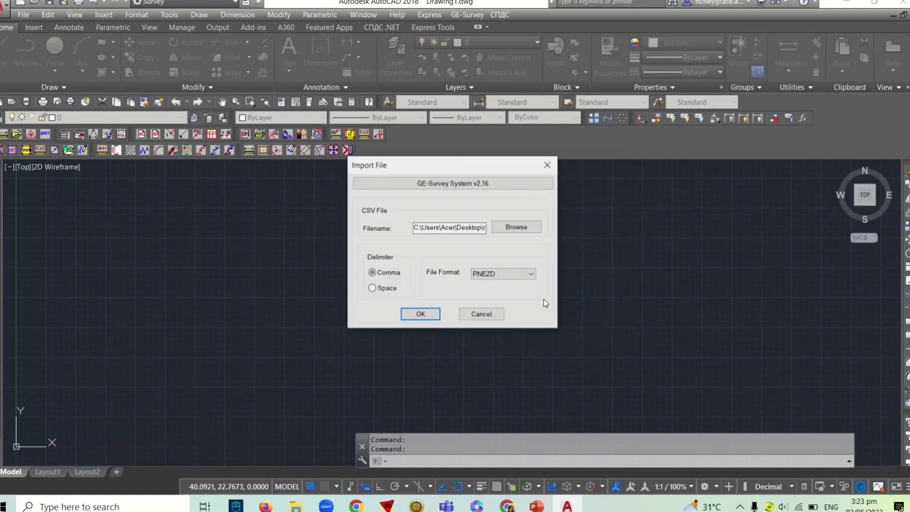
Step: Set the file format to PENZD and run the point import
left_click(515, 279)
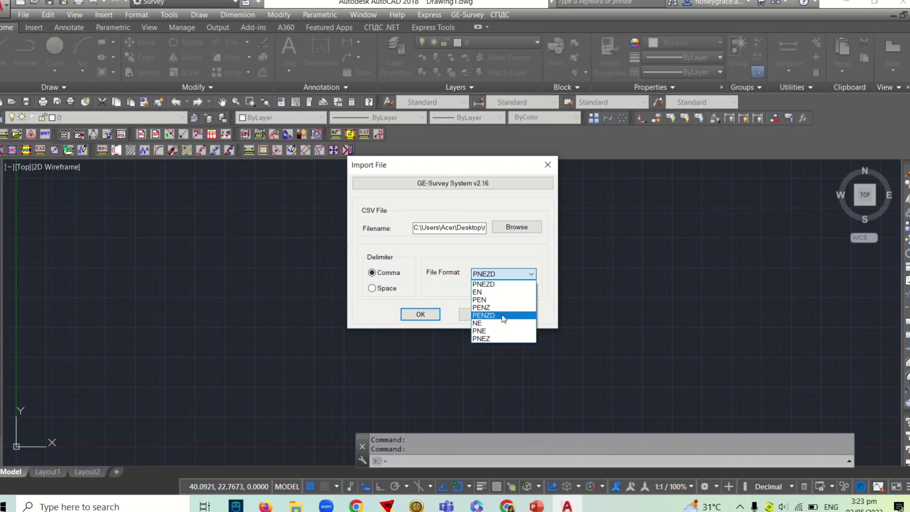
left_click(506, 316)
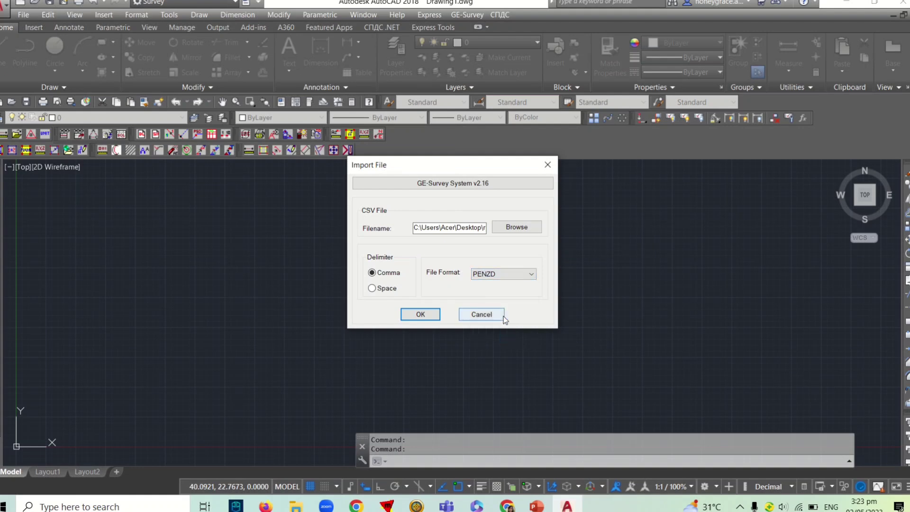
left_click(422, 315)
type("Z")
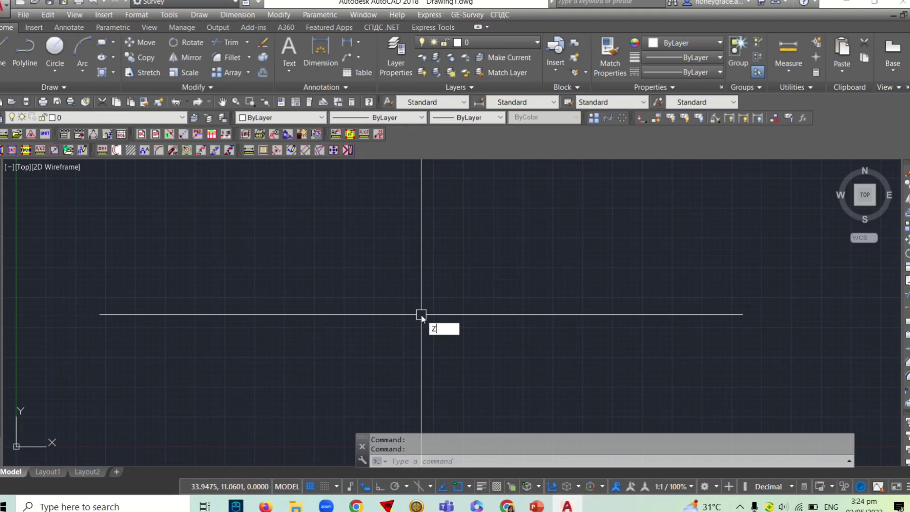
Step: Zoom to the extents of the imported points, select them all, and show their Properties
key("Return")
type("e")
key("Return")
scroll(446, 343, "down", 5)
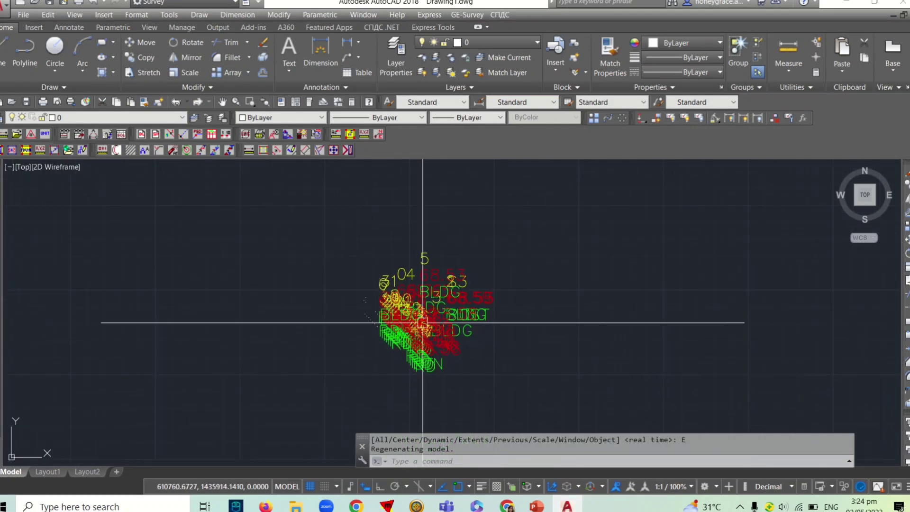
left_click(551, 389)
left_click(320, 241)
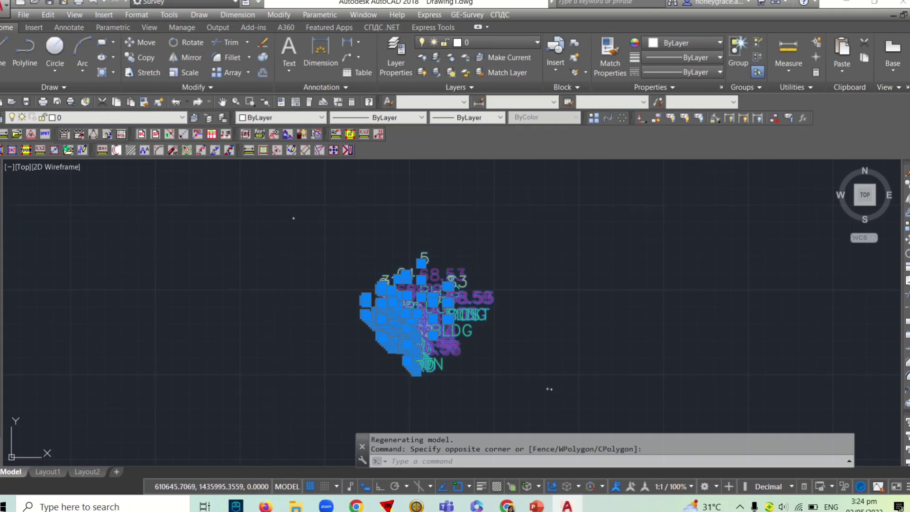
key("ctrl+1")
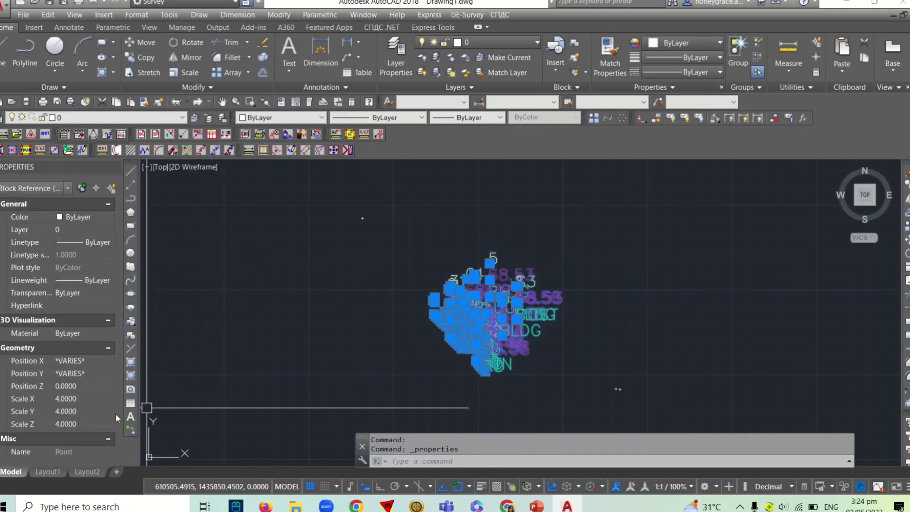
Step: Enter 0.5 as the point blocks' X scale
left_click(95, 401)
type("0")
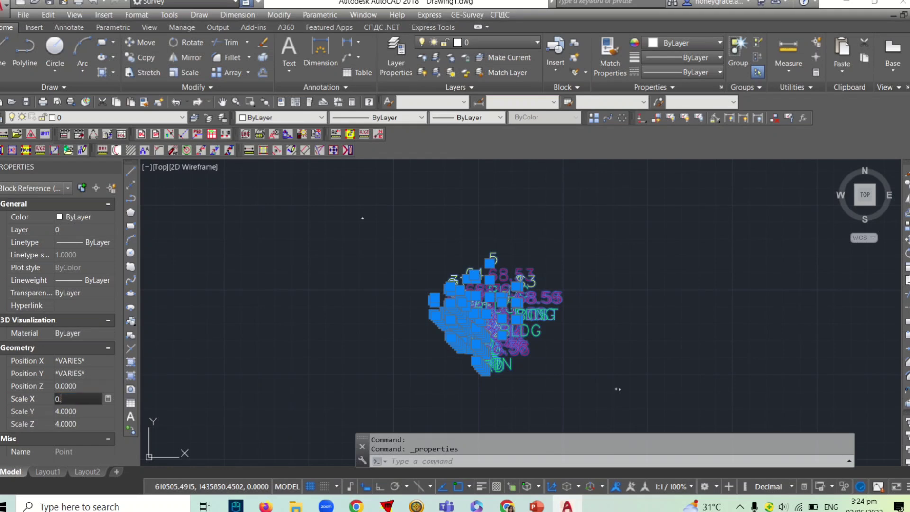
type("5000")
key("Tab")
key("Tab")
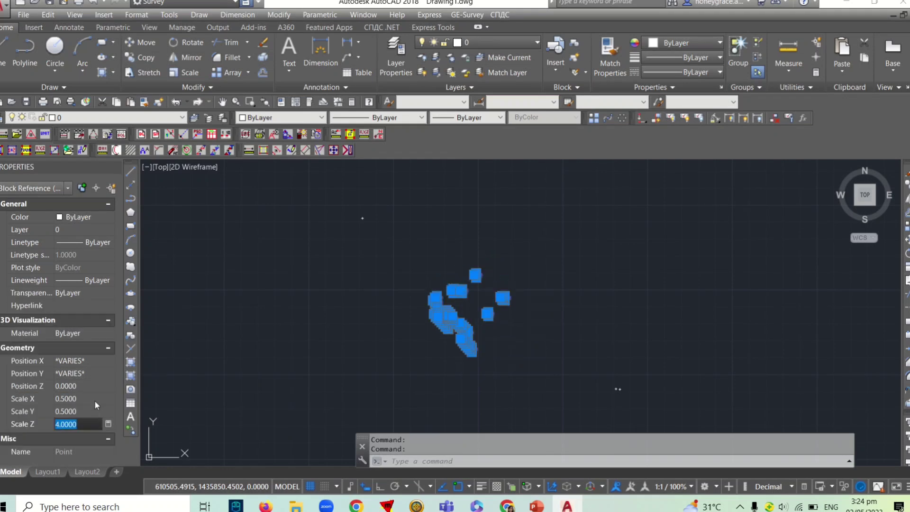
scroll(386, 198, "up", 3)
scroll(387, 198, "up", 5)
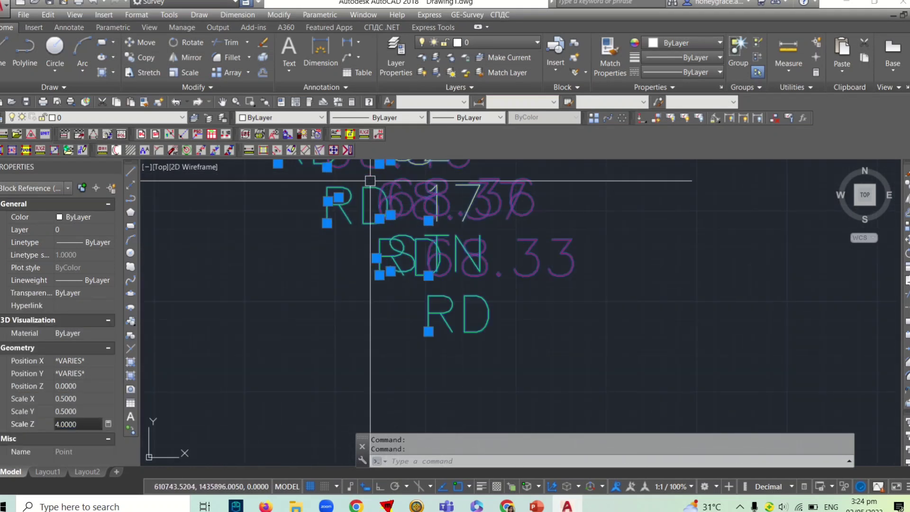
Step: Correct the point blocks' X and Y scale to 0.2, then deselect them
left_click(79, 399)
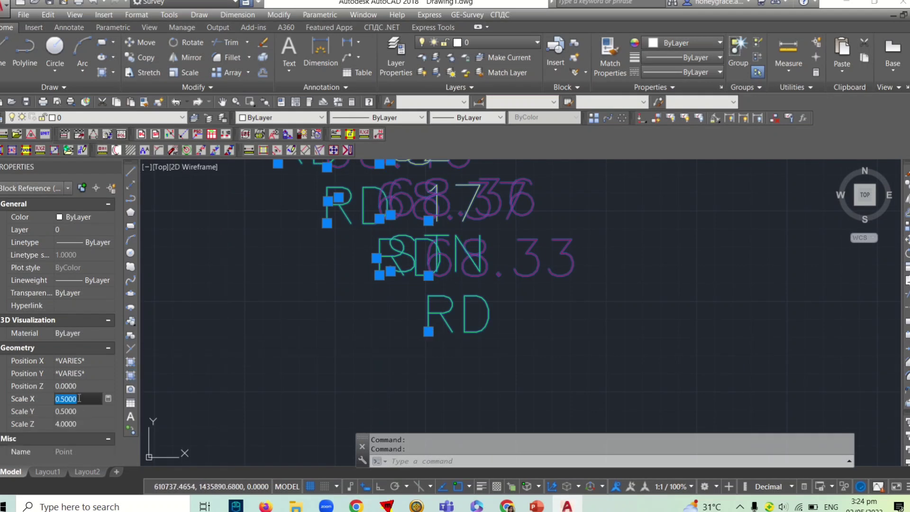
key("BackSpace")
type("2")
key("Tab")
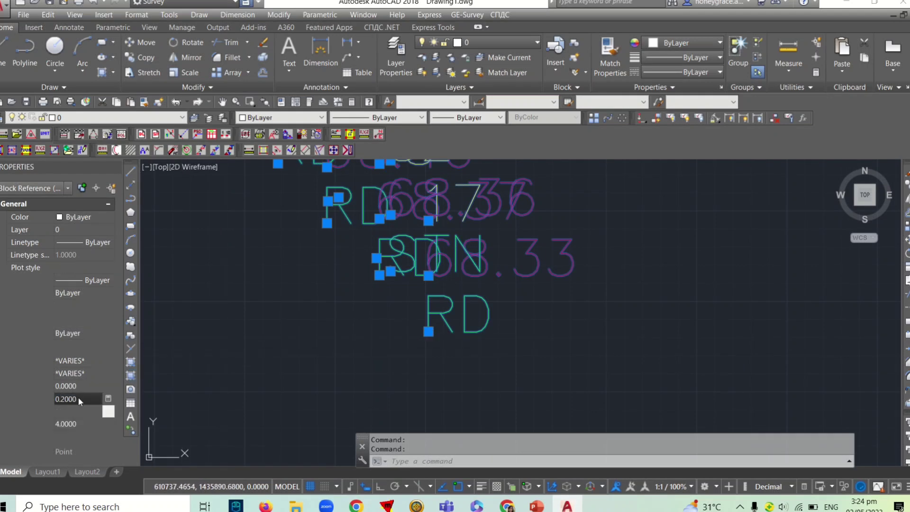
type("0.2")
key("Tab")
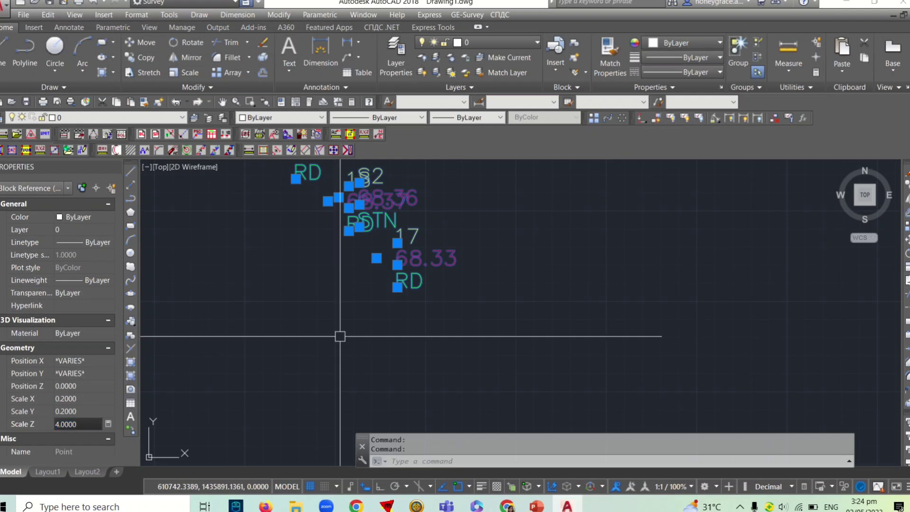
scroll(339, 335, "up", 5)
scroll(442, 272, "up", 4)
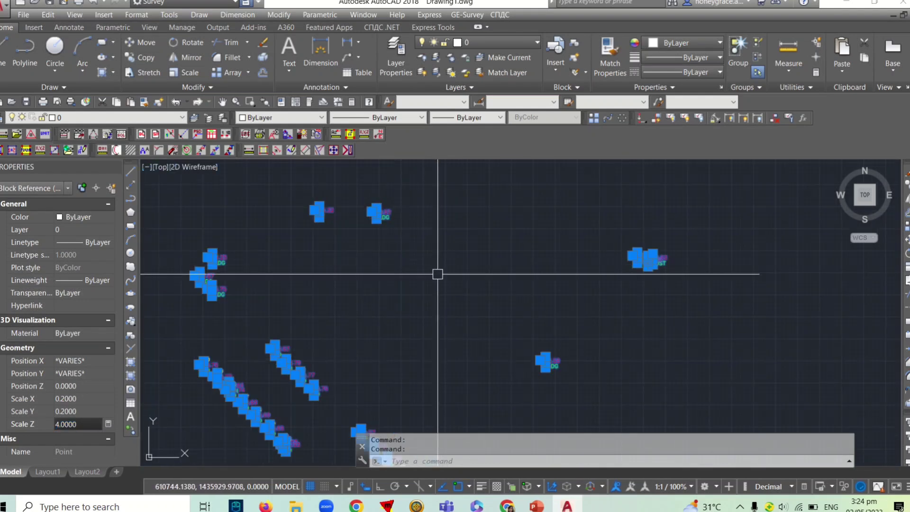
scroll(423, 272, "down", 2)
middle_click_drag(394, 283, 392, 270)
key("Escape")
key("Escape")
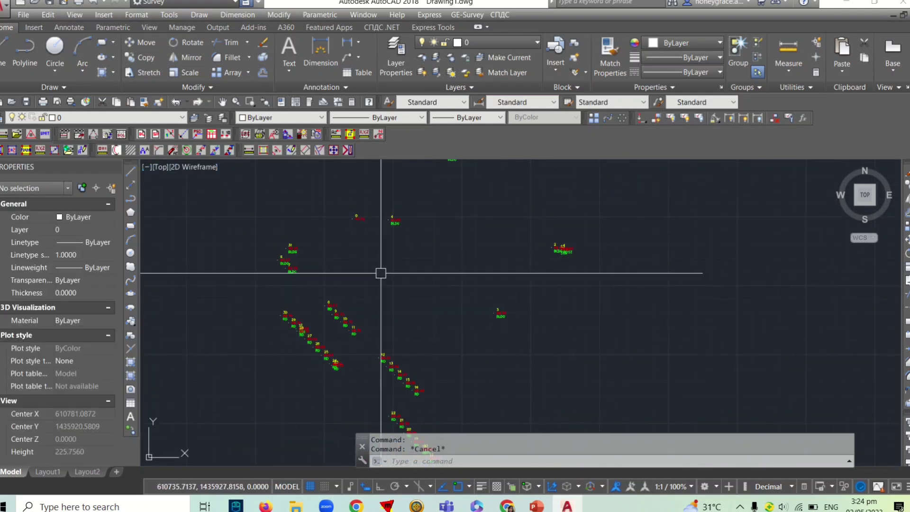
Step: Close the Properties palette so the drawing fills the full width
scroll(482, 283, "down", 2)
scroll(458, 293, "down", 1)
scroll(374, 304, "up", 2)
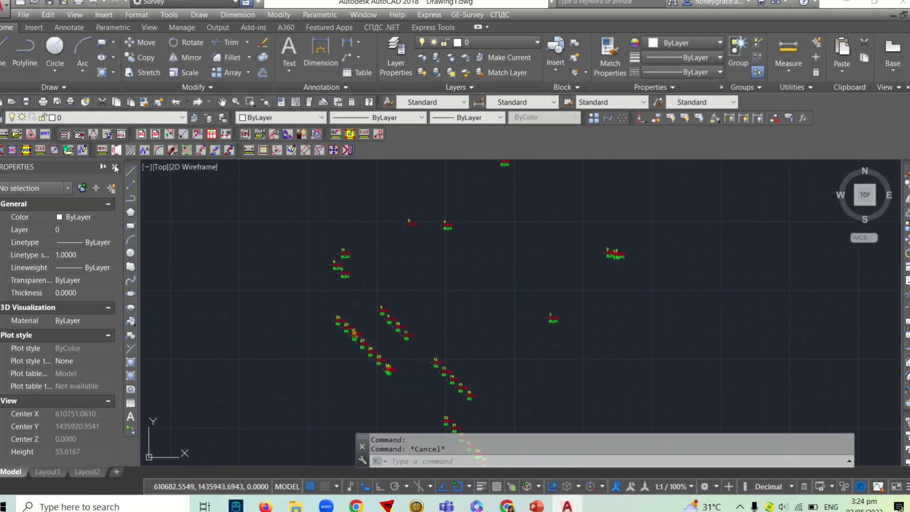
left_click(113, 167)
Step: Zoom in on building point 3 and select its labels
scroll(403, 232, "up", 3)
scroll(386, 292, "up", 2)
scroll(387, 293, "down", 3)
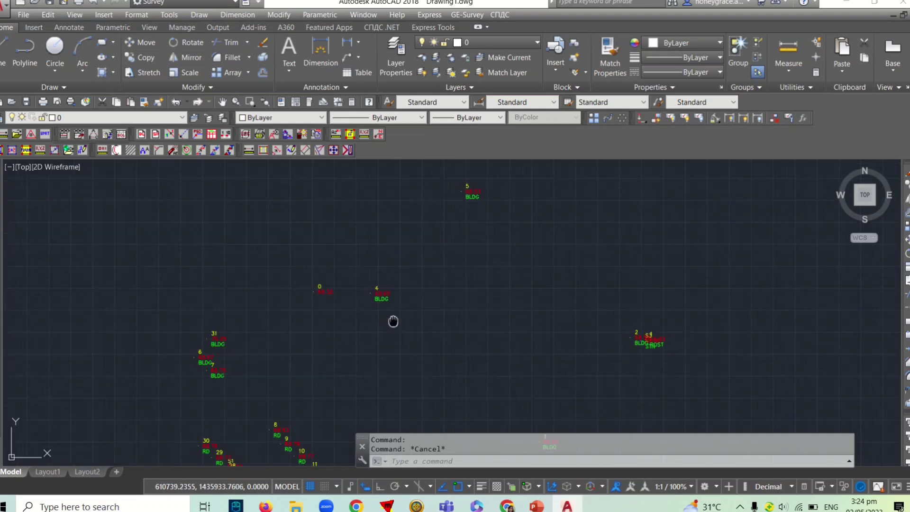
scroll(413, 294, "down", 1)
scroll(488, 325, "down", 1)
middle_click_drag(488, 324, 457, 286)
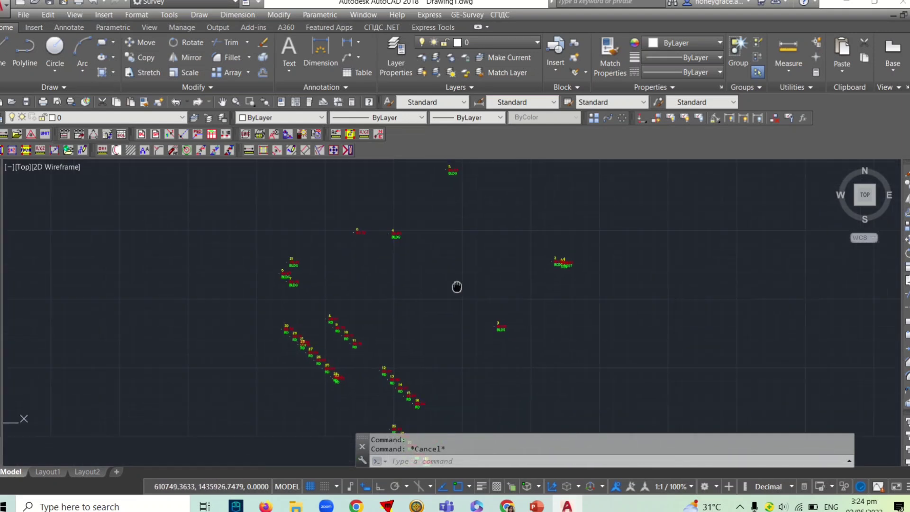
scroll(506, 331, "up", 6)
left_click(450, 332)
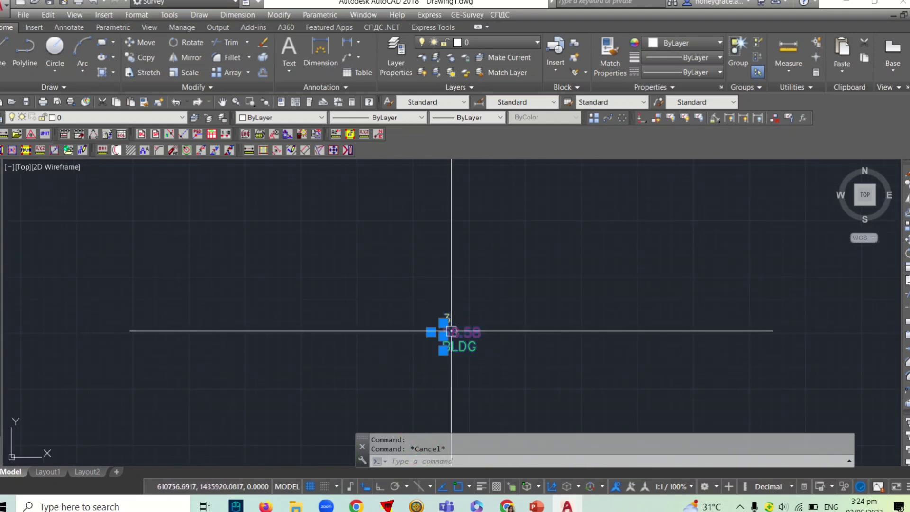
scroll(445, 327, "up", 3)
scroll(582, 299, "up", 1)
scroll(581, 299, "down", 1)
middle_click_drag(581, 299, 453, 255)
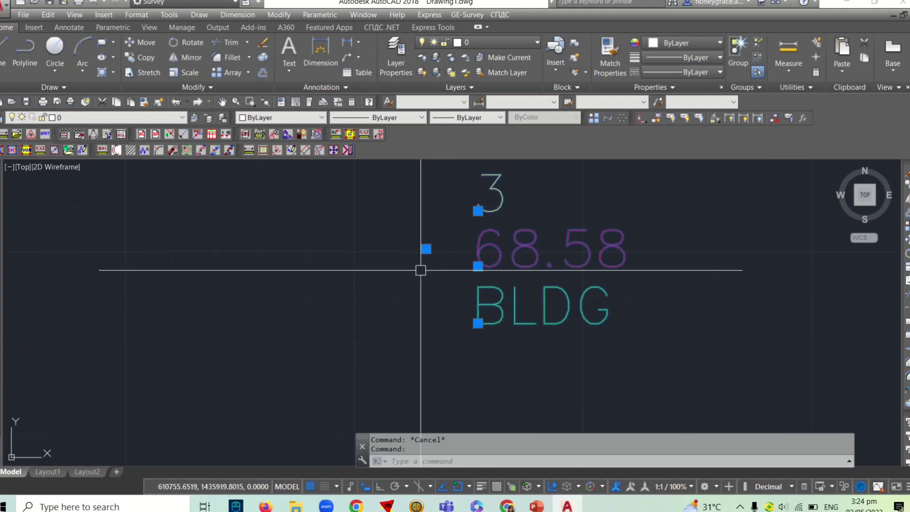
Step: Clear the selection and turn on Node object snap for the survey points
scroll(497, 262, "down", 2)
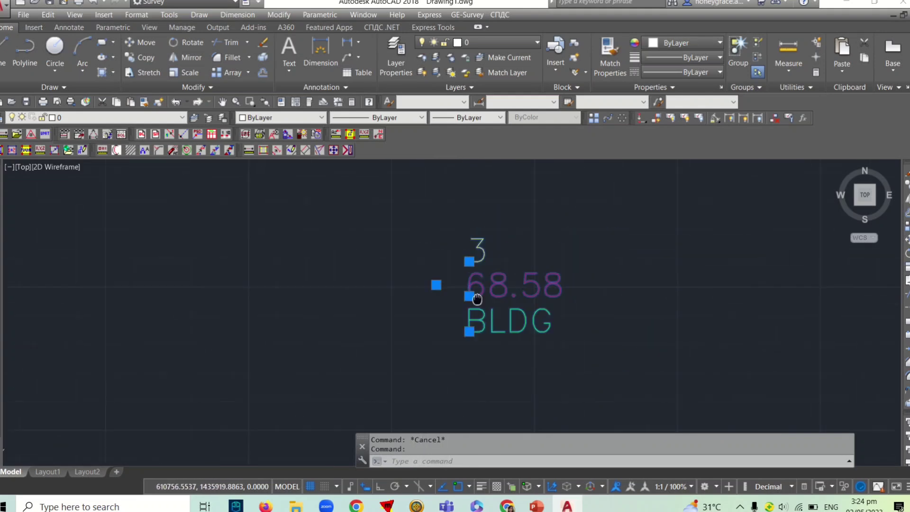
scroll(528, 285, "down", 1)
scroll(525, 315, "down", 5)
key("Escape")
scroll(483, 281, "down", 1)
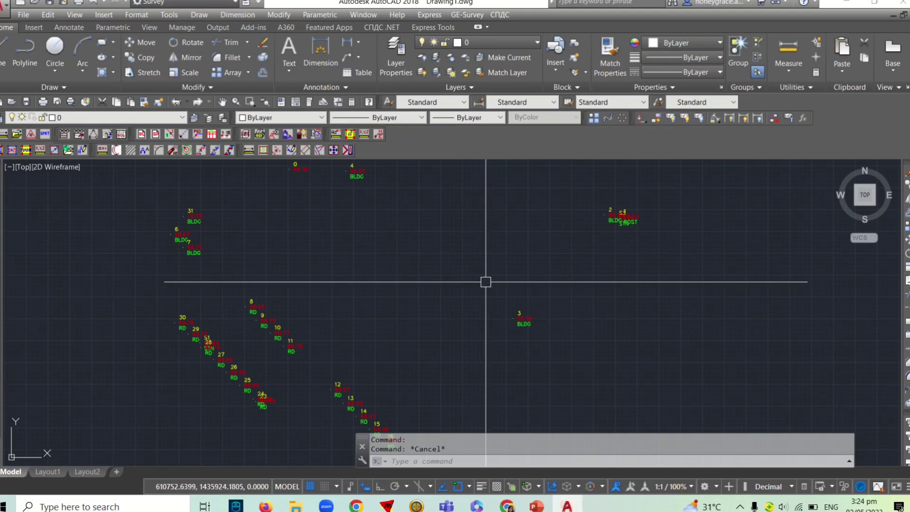
scroll(474, 284, "down", 2)
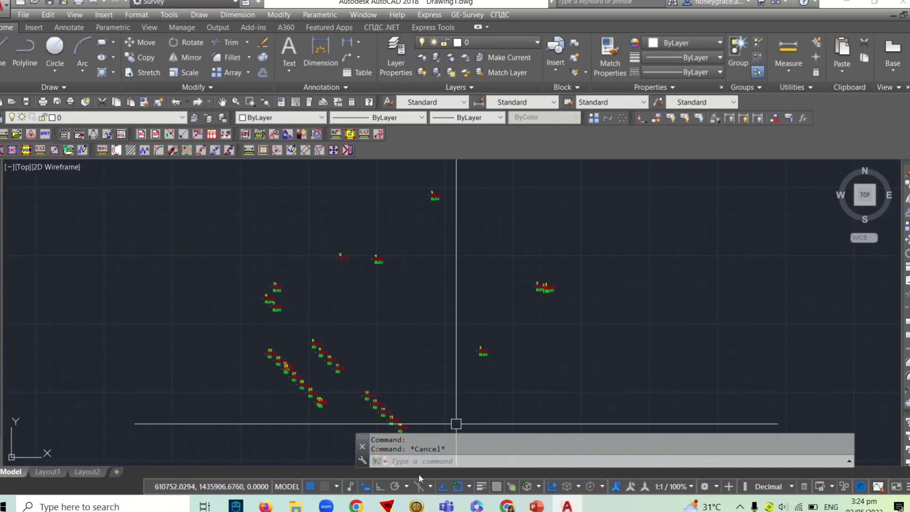
right_click(456, 489)
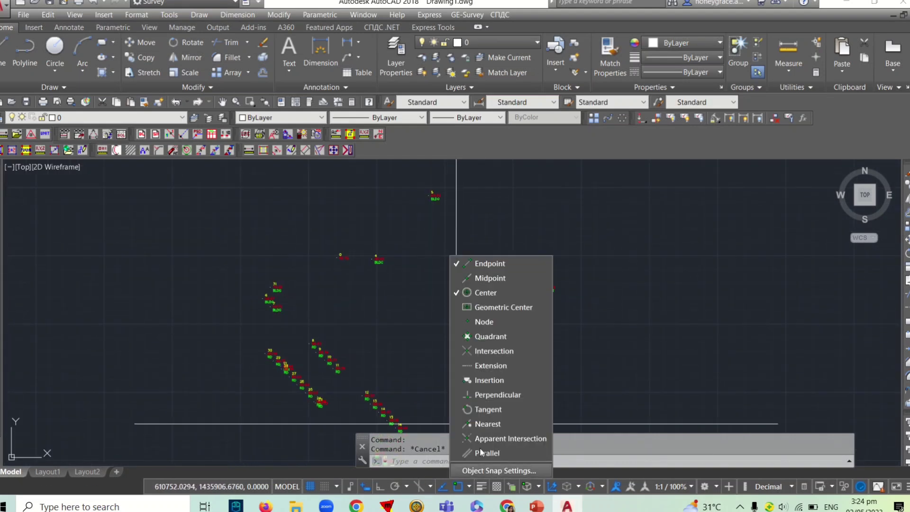
left_click(458, 322)
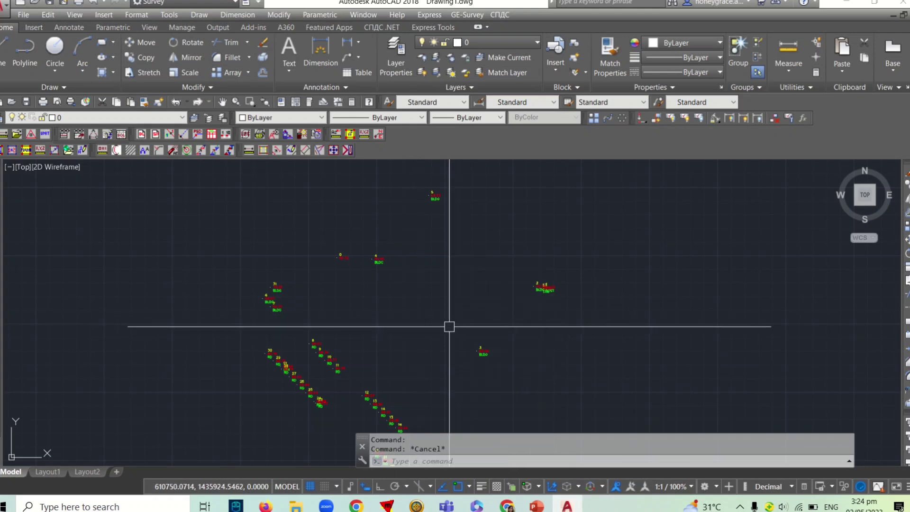
Step: Begin the building outline polyline at point 3, through points 4 and 5
type("PL")
key("Return")
scroll(474, 344, "up", 5)
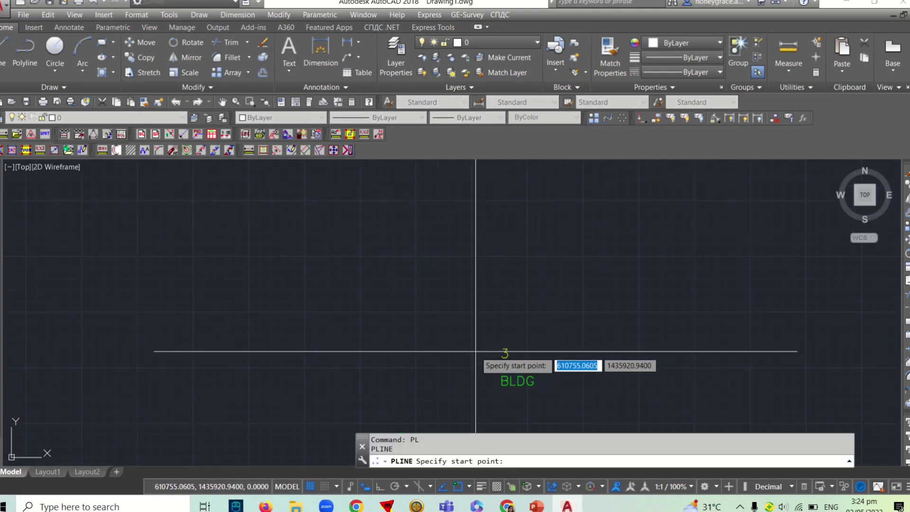
scroll(476, 356, "up", 3)
scroll(489, 366, "up", 2)
left_click(489, 367)
scroll(409, 319, "down", 5)
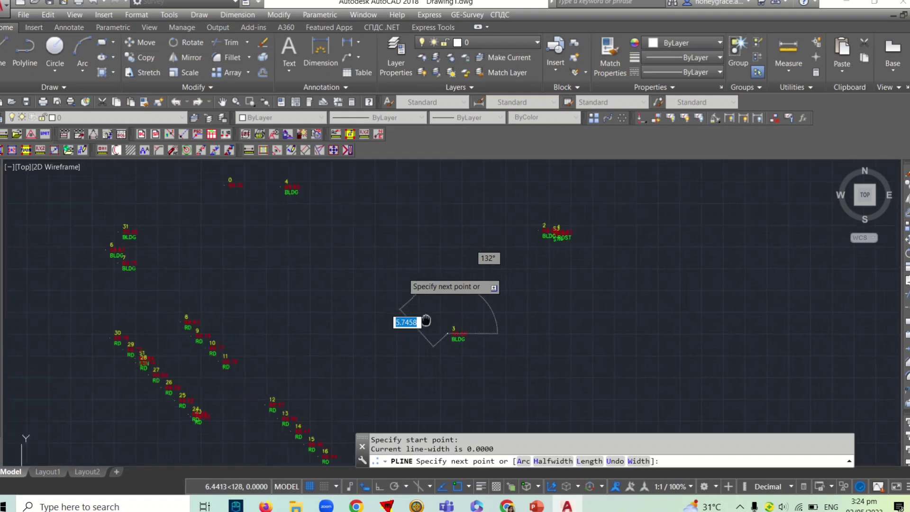
scroll(528, 406, "up", 2)
scroll(412, 336, "up", 2)
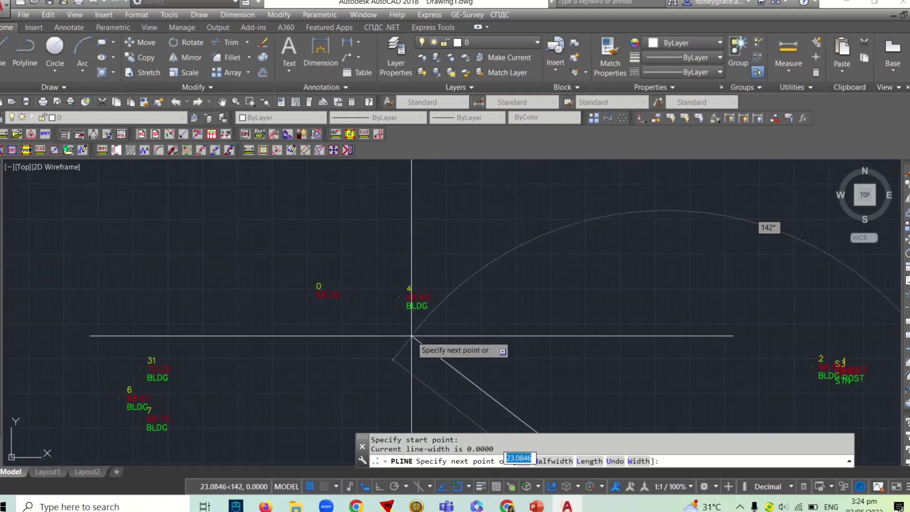
left_click(399, 297)
scroll(474, 274, "down", 2)
scroll(490, 270, "up", 2)
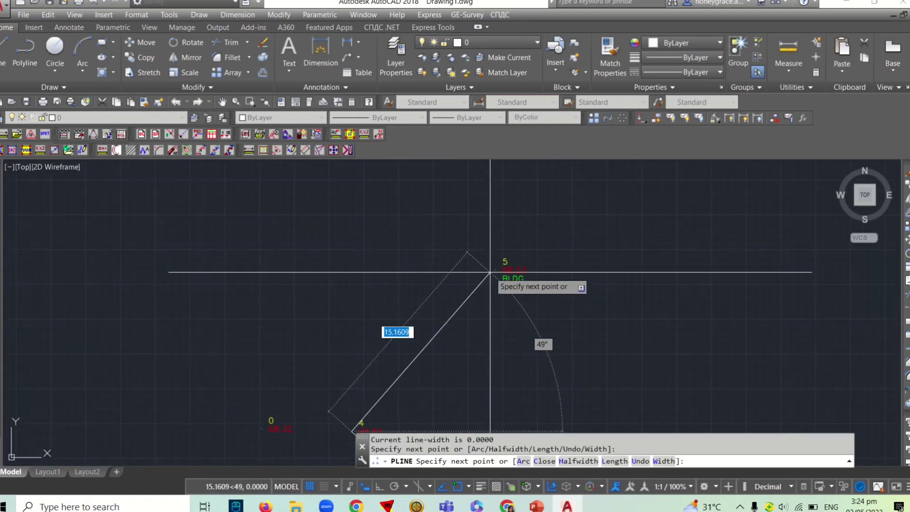
left_click(495, 270)
Step: Continue the outline to point 2, close it back at point 3, and finish
scroll(550, 323, "down", 2)
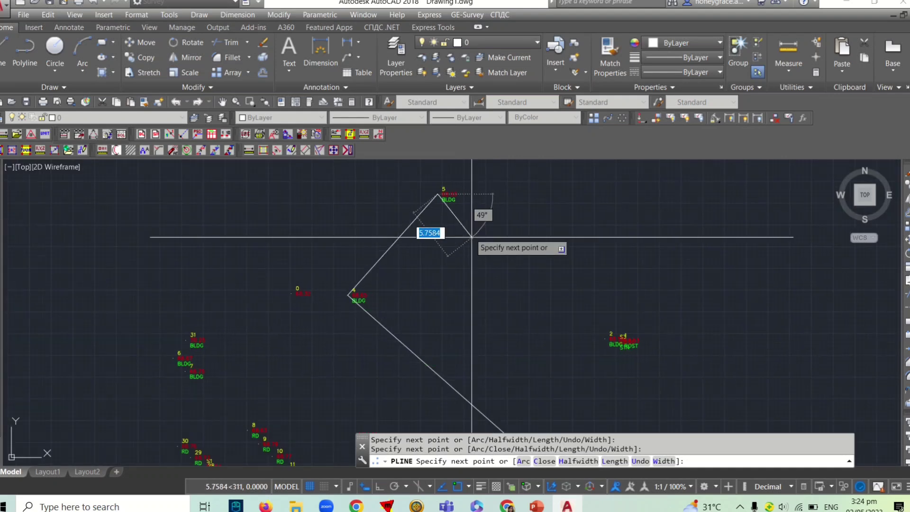
scroll(605, 339, "up", 2)
left_click(607, 334)
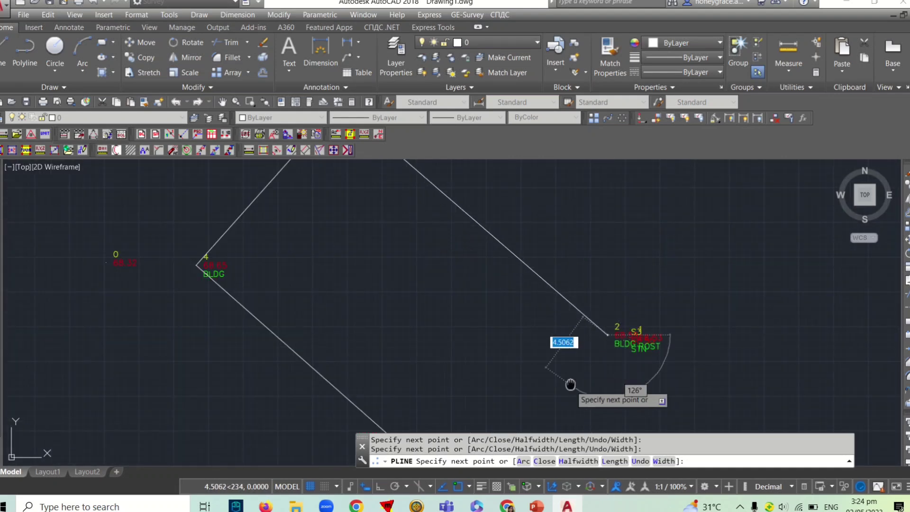
scroll(593, 288, "up", 3)
scroll(599, 322, "down", 3)
scroll(510, 362, "up", 3)
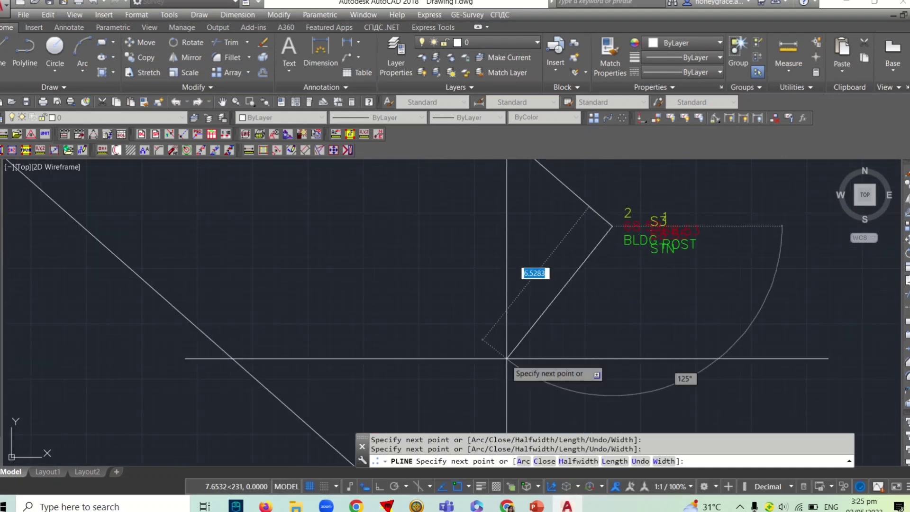
scroll(474, 364, "down", 1)
left_click(430, 363)
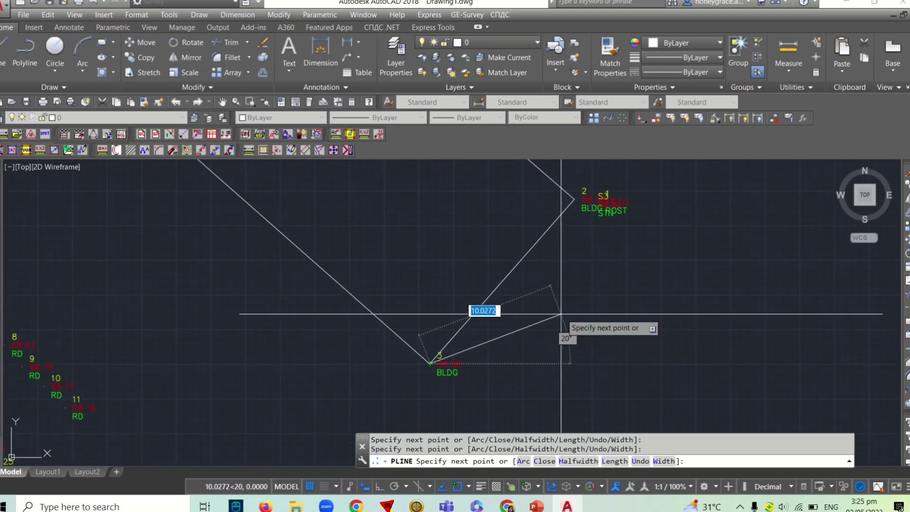
key("Escape")
Step: Select survey point 2 and its labels
scroll(595, 245, "up", 6)
left_click(653, 364)
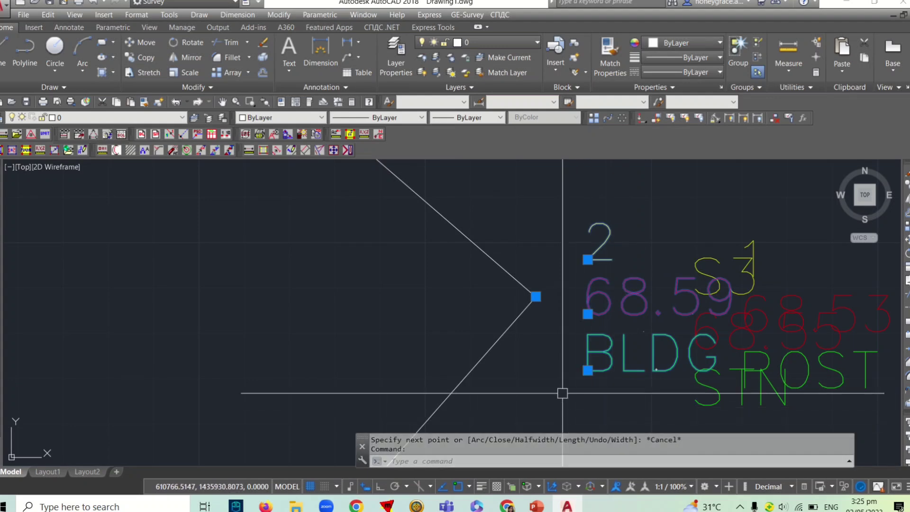
scroll(560, 392, "down", 3)
Step: Clear the selection and pan to bring the road survey points into view
key("Escape")
middle_click_drag(549, 336, 528, 363)
scroll(540, 346, "down", 2)
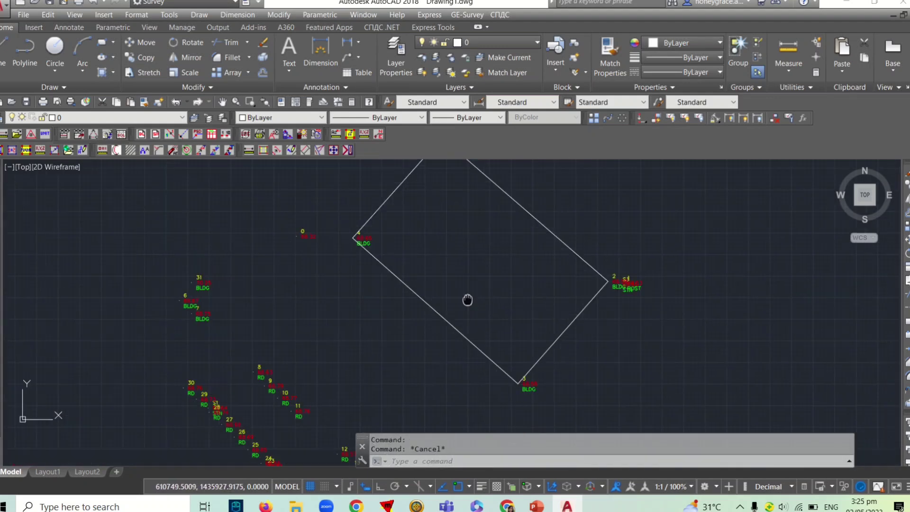
mouse_move(344, 383)
middle_mouse_down()
mouse_move(351, 280)
mouse_move(329, 260)
mouse_move(370, 300)
middle_mouse_up()
scroll(367, 345, "up", 4)
Step: Draw a road-edge polyline from point 8 through point 11 to point 16
key("Return")
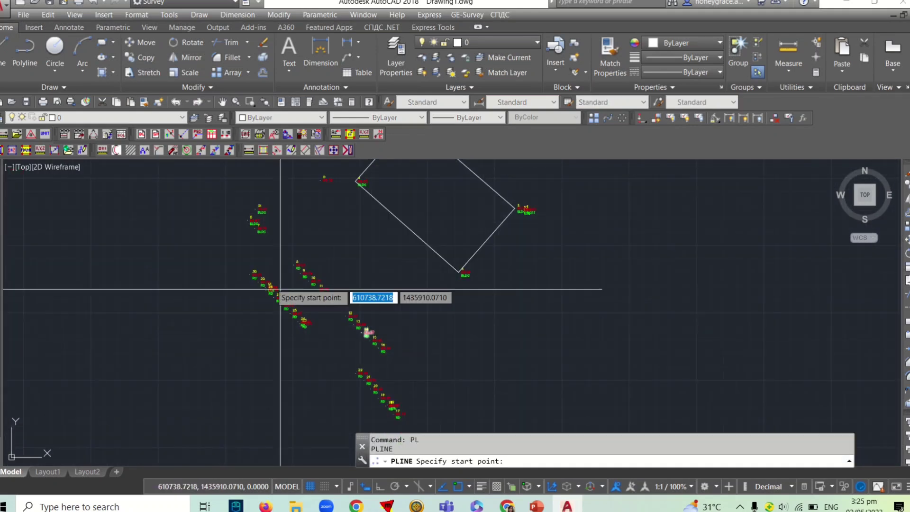
scroll(237, 218, "up", 5)
scroll(416, 306, "down", 2)
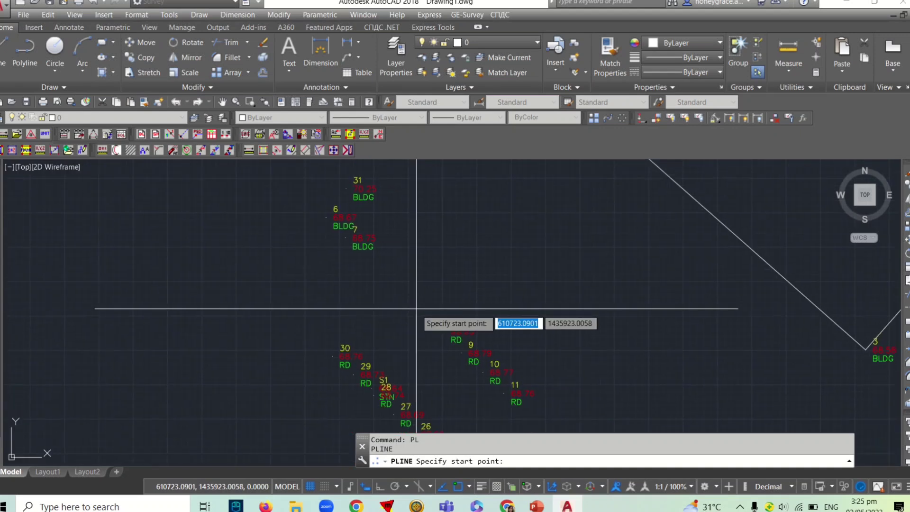
scroll(416, 308, "down", 2)
scroll(428, 357, "up", 6)
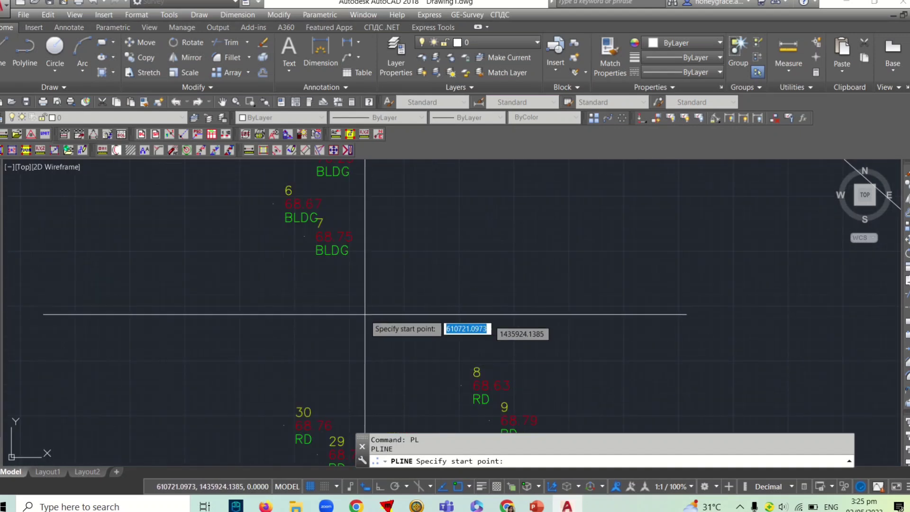
scroll(361, 353, "down", 3)
middle_click_drag(403, 380, 363, 214)
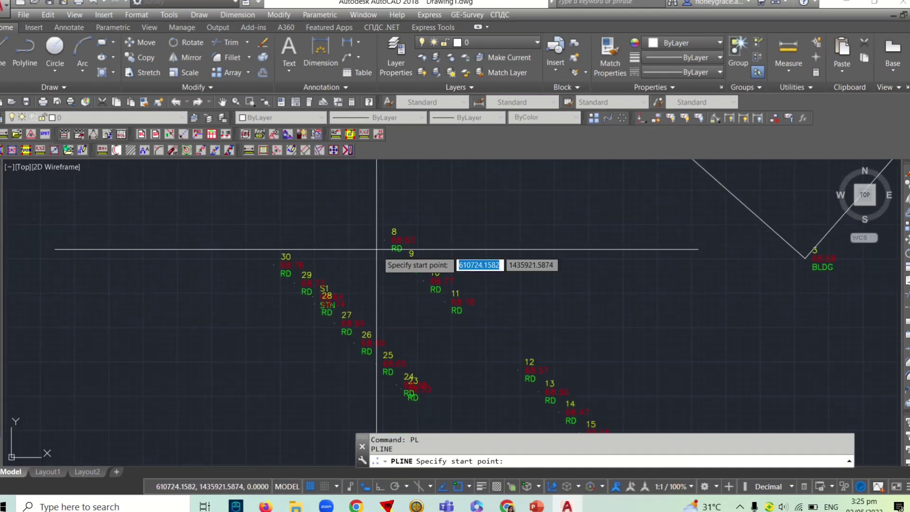
left_click(385, 240)
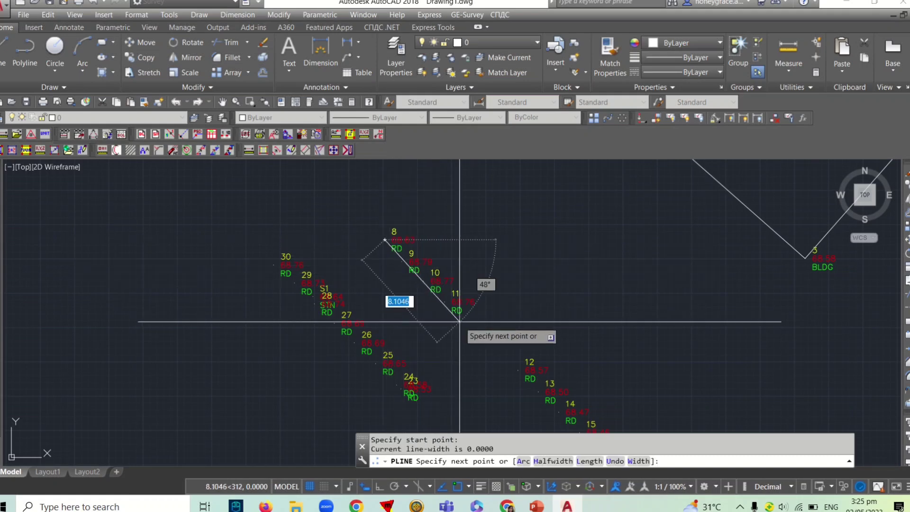
left_click(445, 301)
scroll(562, 394, "down", 2)
middle_click_drag(561, 393, 431, 257)
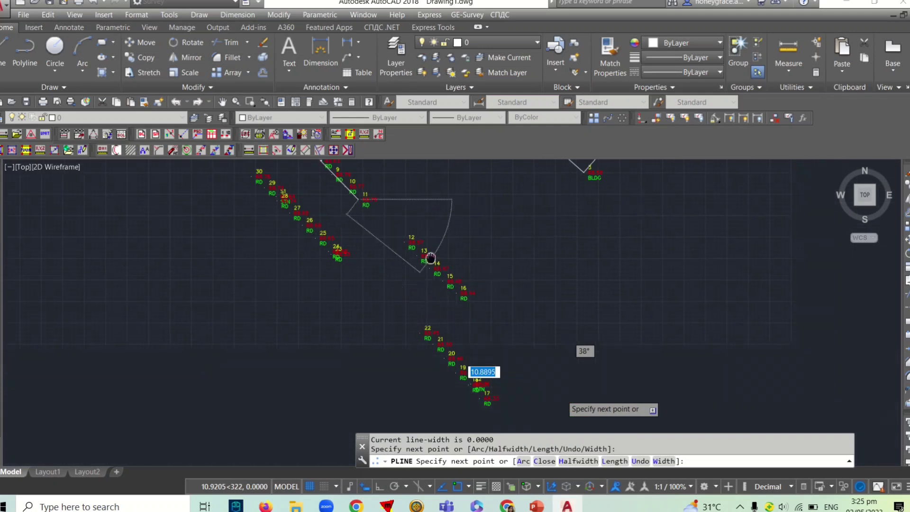
left_click(456, 292)
Step: Finish the first road-edge polyline and zoom in around point 18
key("Return")
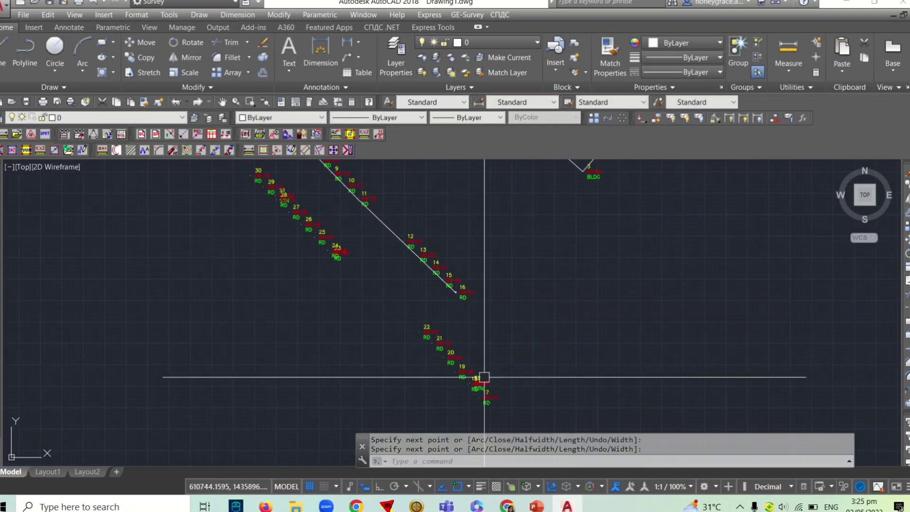
scroll(479, 386, "up", 3)
scroll(447, 354, "up", 5)
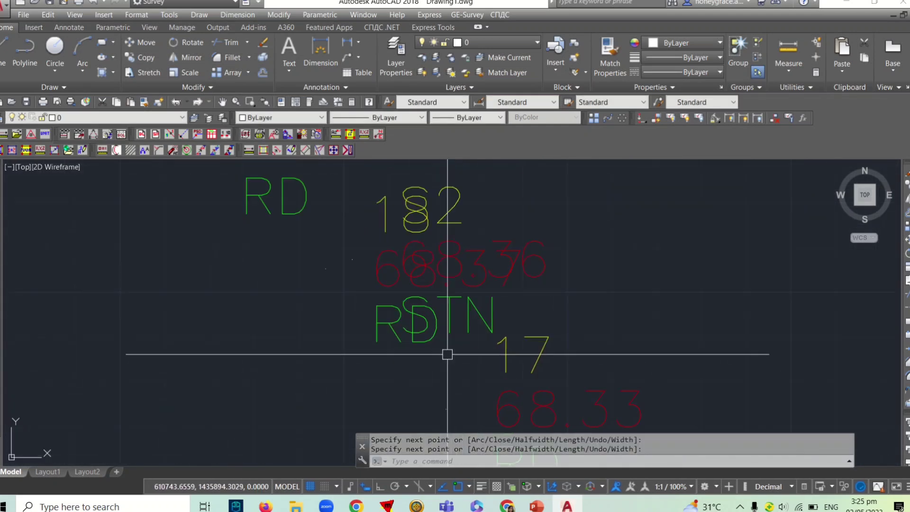
left_click(408, 309)
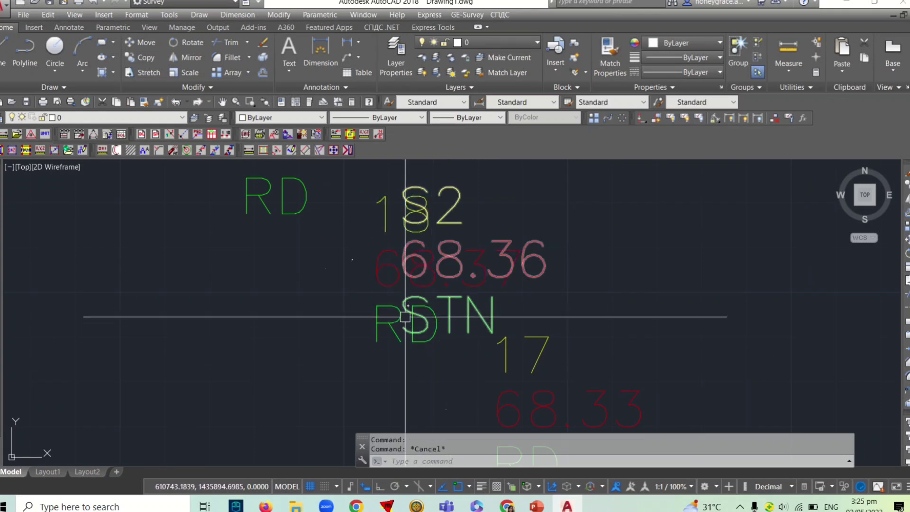
key("Escape")
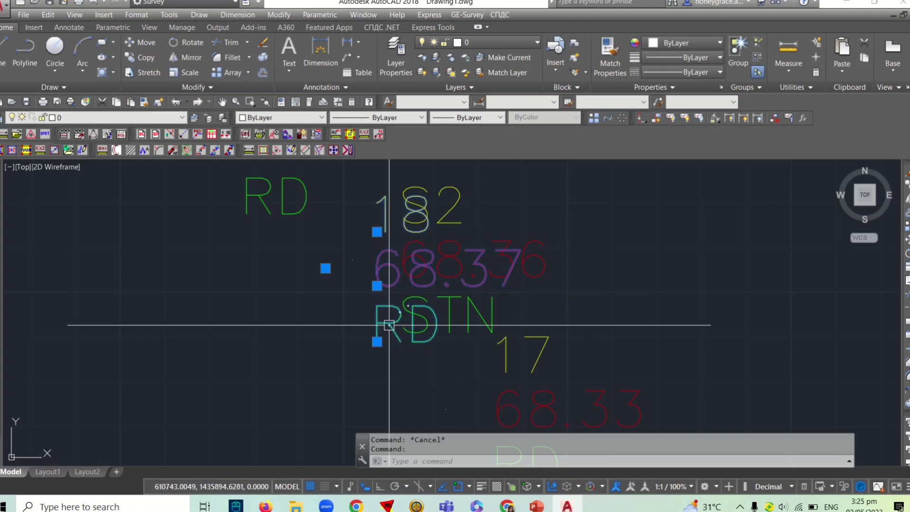
Step: Inspect the point label blocks near points 17 and 18, clearing each selection
left_click_drag(377, 309, 403, 300)
key("Escape")
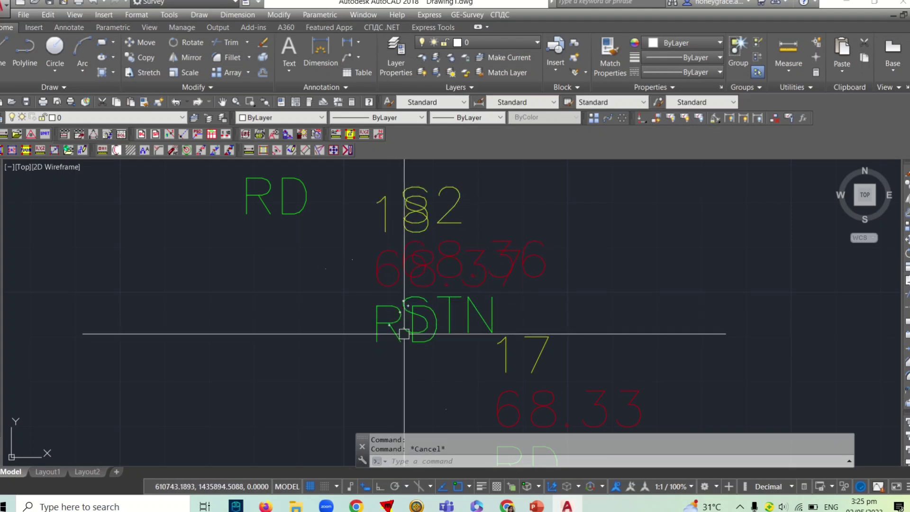
scroll(398, 330, "down", 2)
left_click(391, 306)
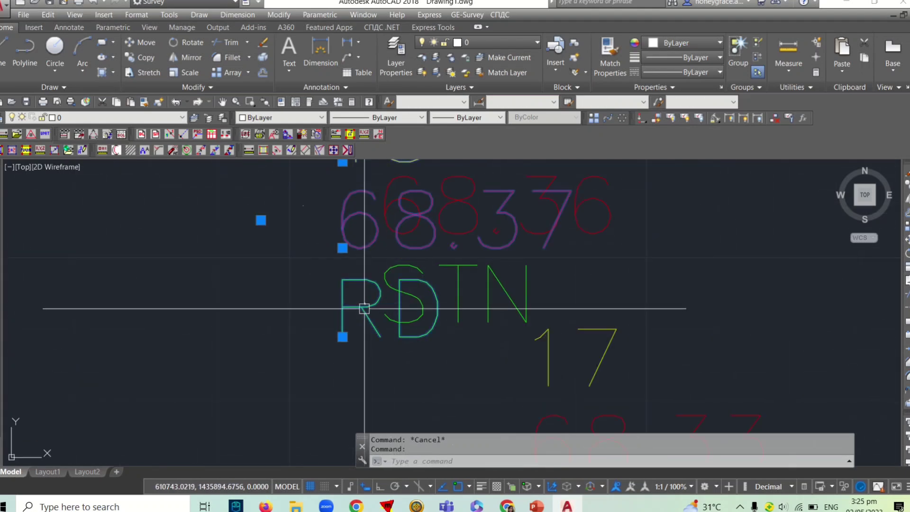
scroll(386, 322, "down", 3)
scroll(382, 338, "down", 2)
key("Escape")
scroll(379, 336, "up", 3)
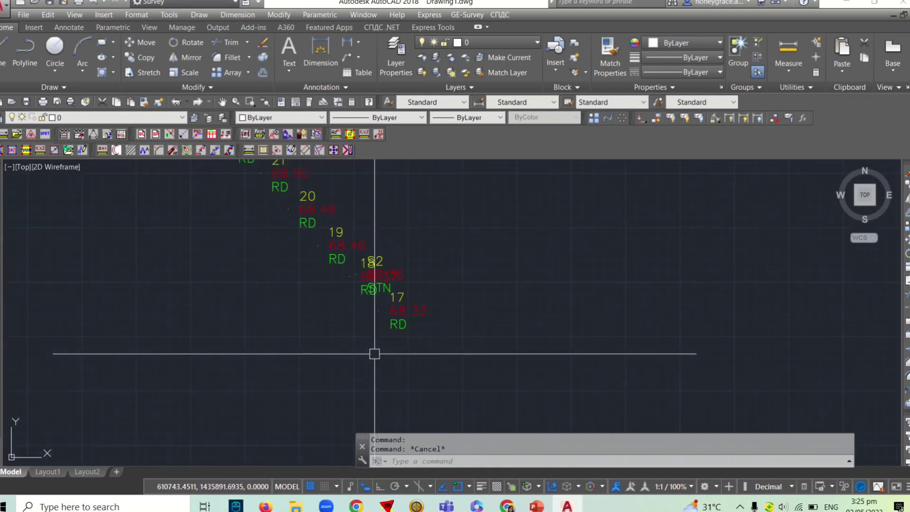
type("PL")
Step: Draw the second road-edge polyline from point 17 through point 22 to point 30
key("Return")
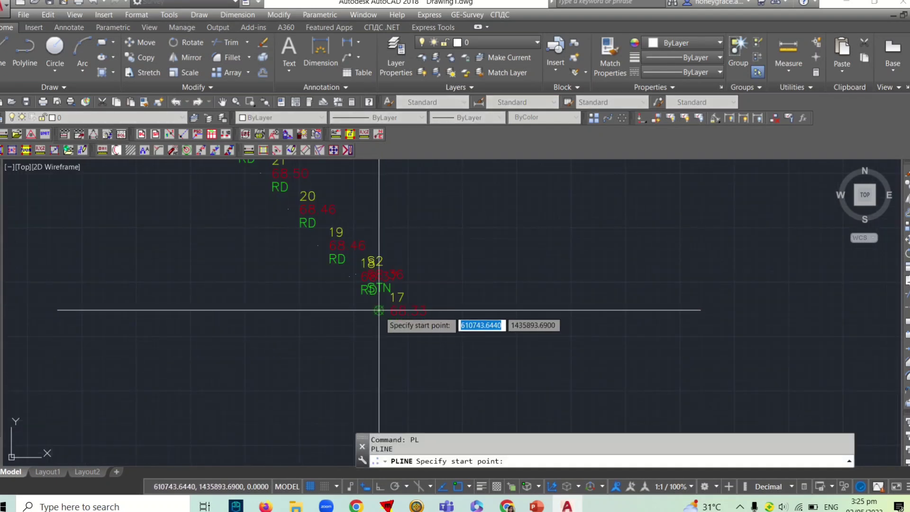
left_click(379, 310)
scroll(305, 244, "down", 2)
middle_click_drag(305, 244, 365, 328)
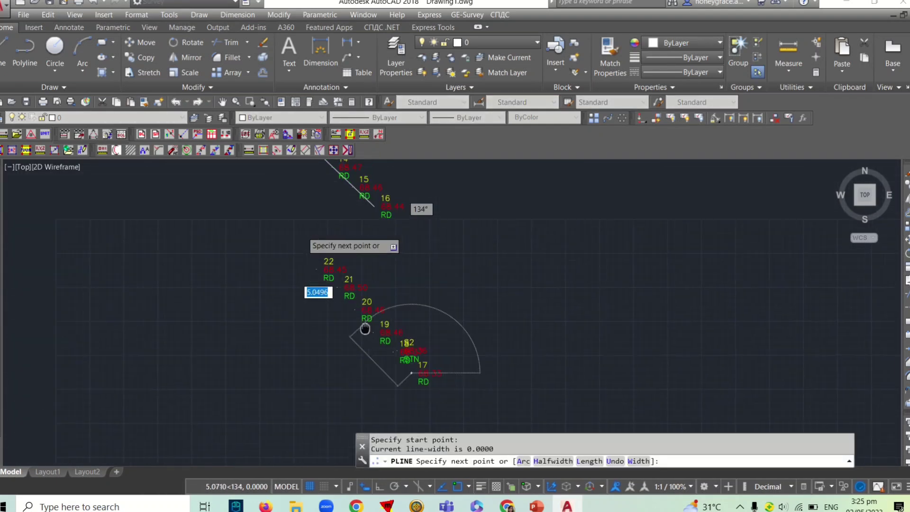
left_click(330, 271)
middle_click_drag(284, 248, 478, 335)
scroll(417, 258, "up", 2)
scroll(379, 228, "up", 5)
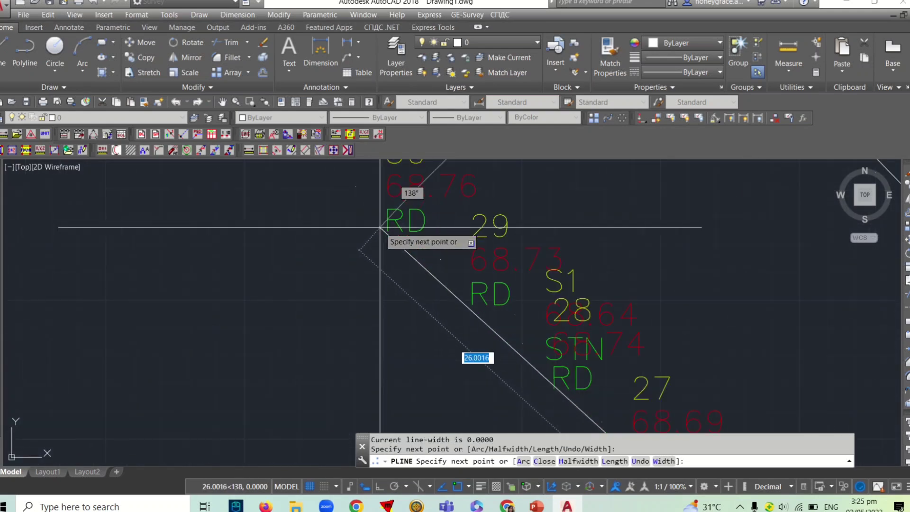
scroll(504, 319, "down", 3)
scroll(417, 291, "down", 3)
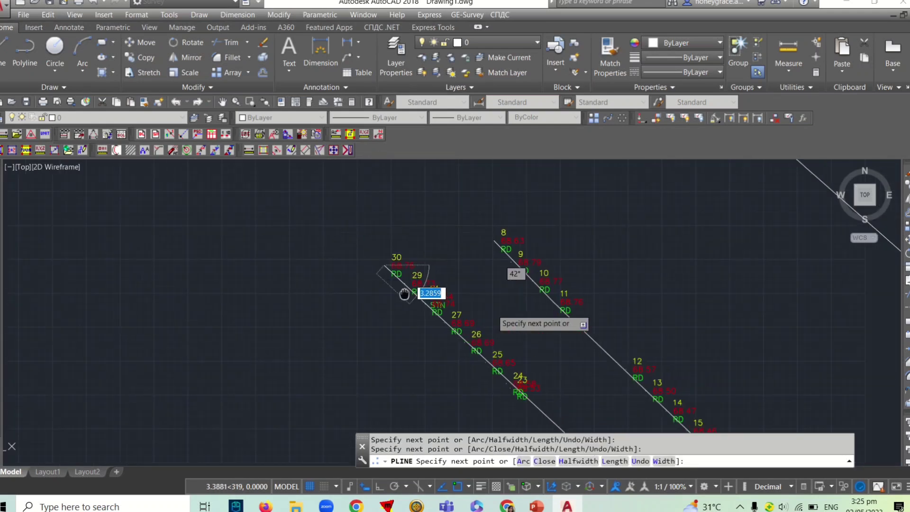
key("Escape")
scroll(574, 358, "down", 3)
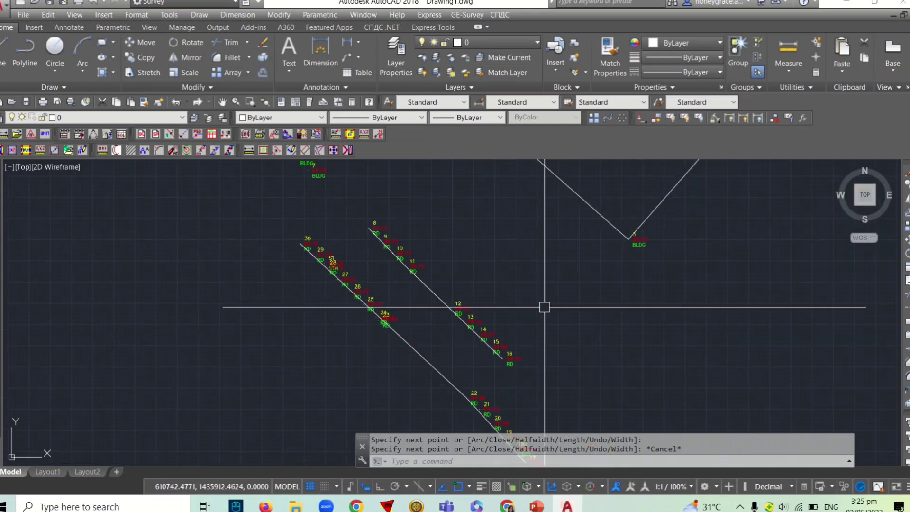
middle_click_drag(545, 305, 461, 285)
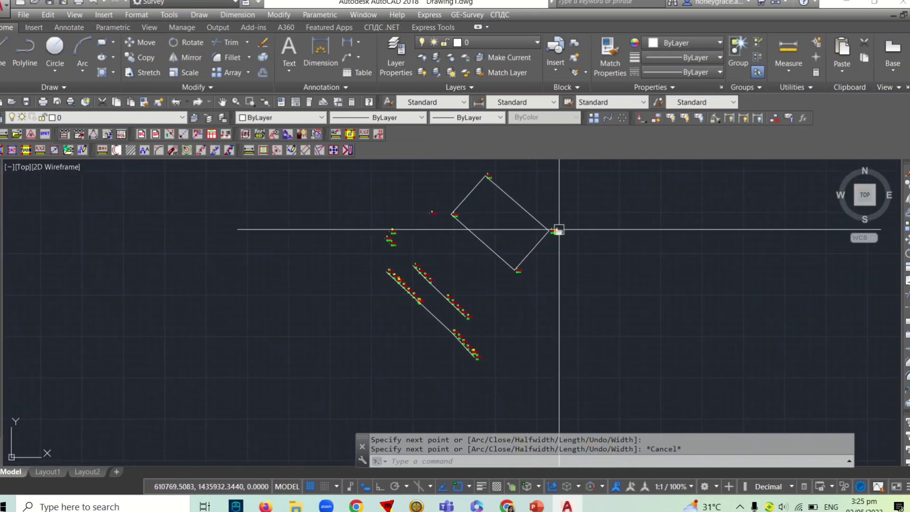
middle_click_drag(559, 230, 500, 256)
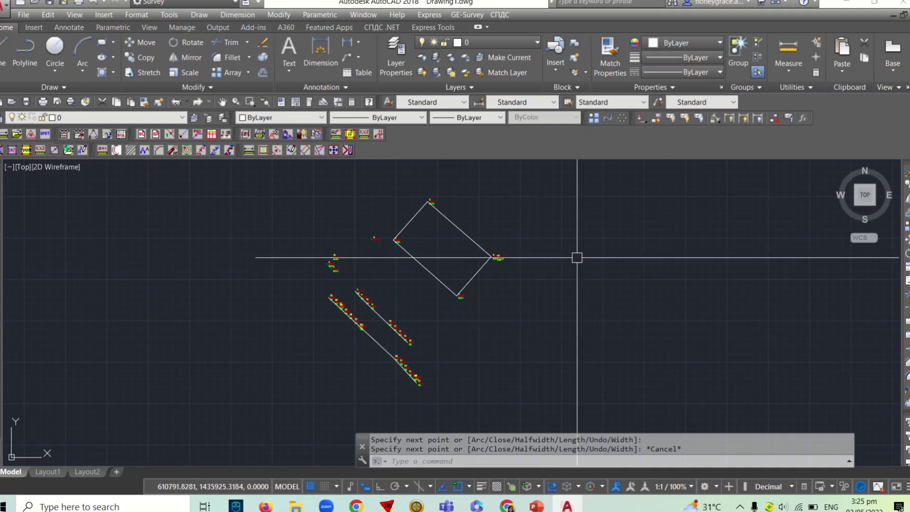
scroll(372, 285, "up", 2)
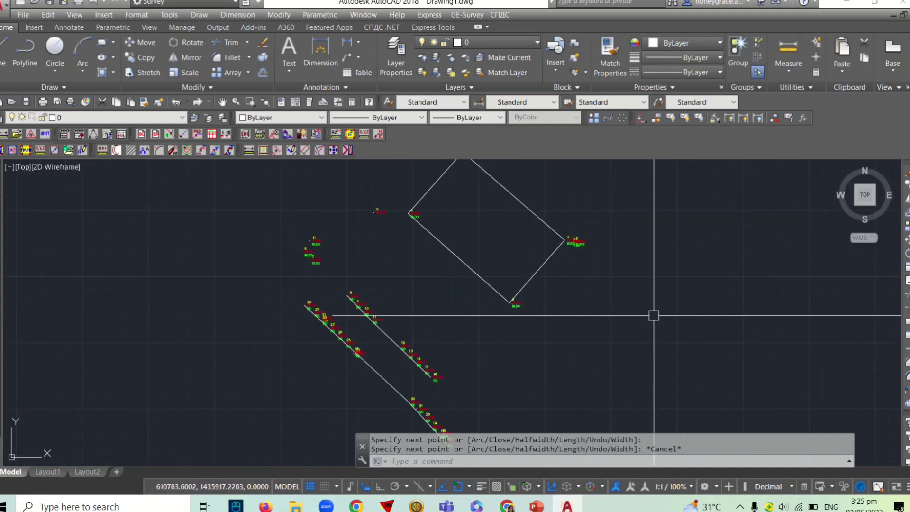
scroll(682, 326, "down", 2)
middle_click_drag(682, 325, 543, 305)
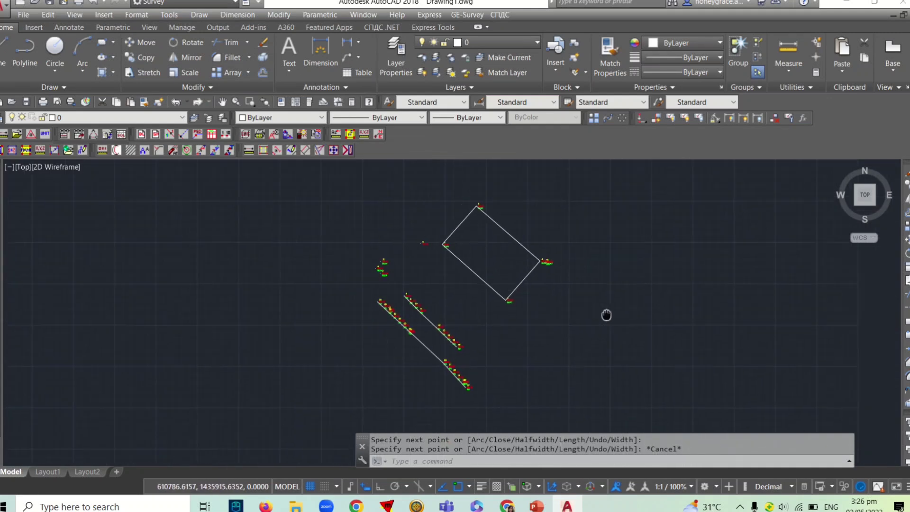